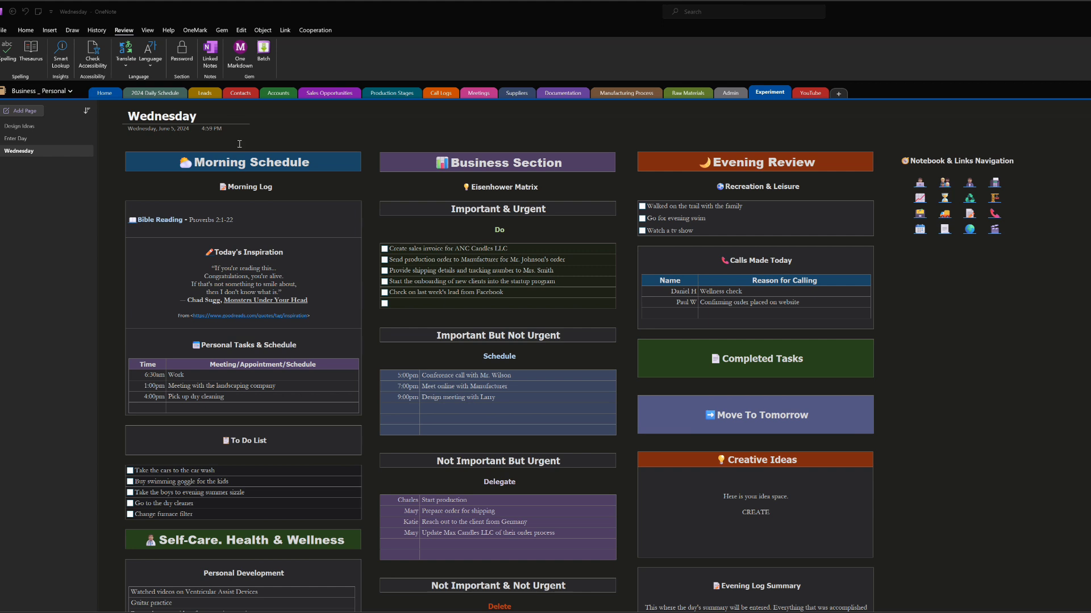
Open the Sunday page under June in the 2024 Daily Schedule section and review its layout from Morning Schedule to Evening Review.
{"action": "left_click", "coordinate": [139, 94]}
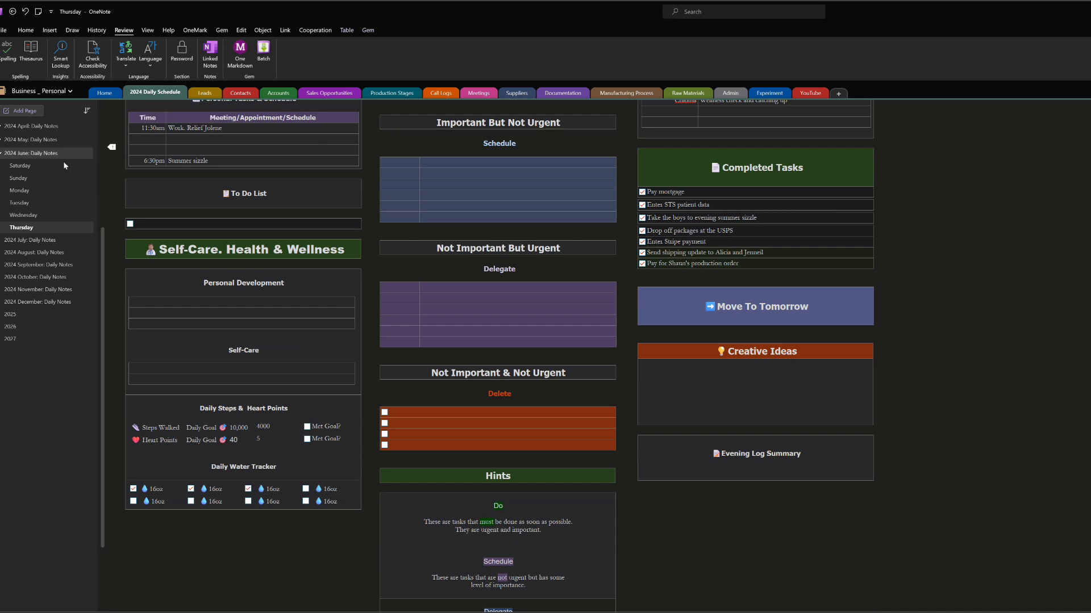
{"action": "left_click", "coordinate": [30, 178]}
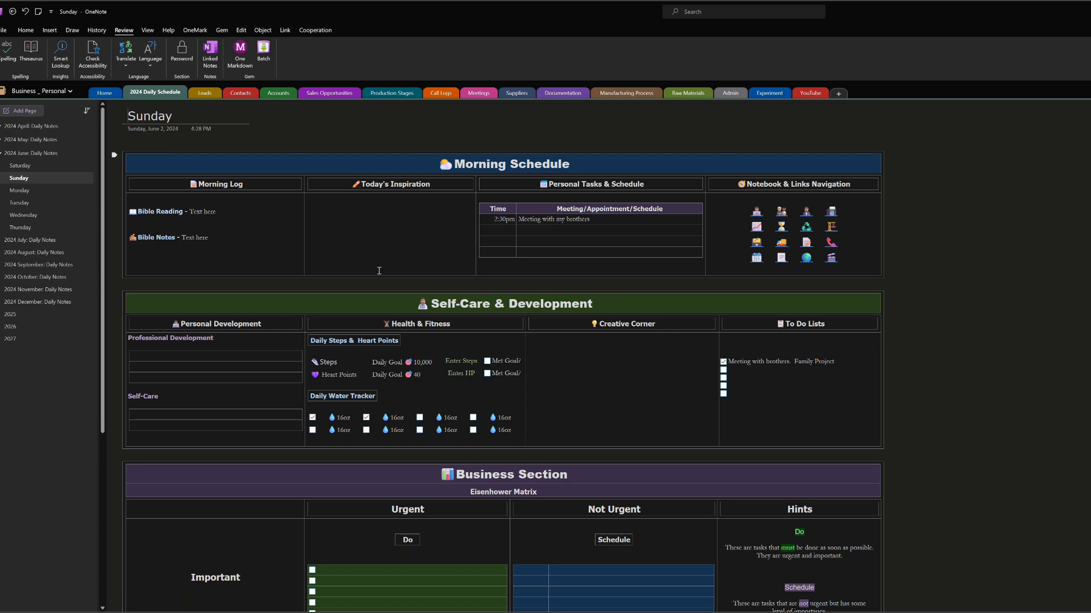
{"action": "scroll", "coordinate": [395, 283], "scroll_direction": "down", "scroll_amount": 5}
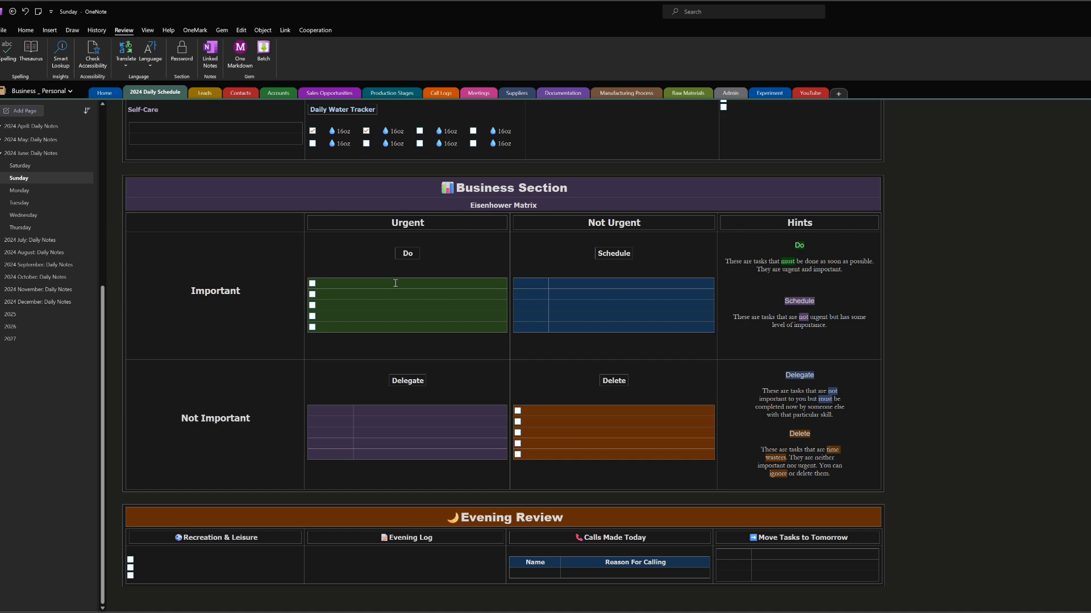
{"action": "scroll", "coordinate": [395, 283], "scroll_direction": "up", "scroll_amount": 3}
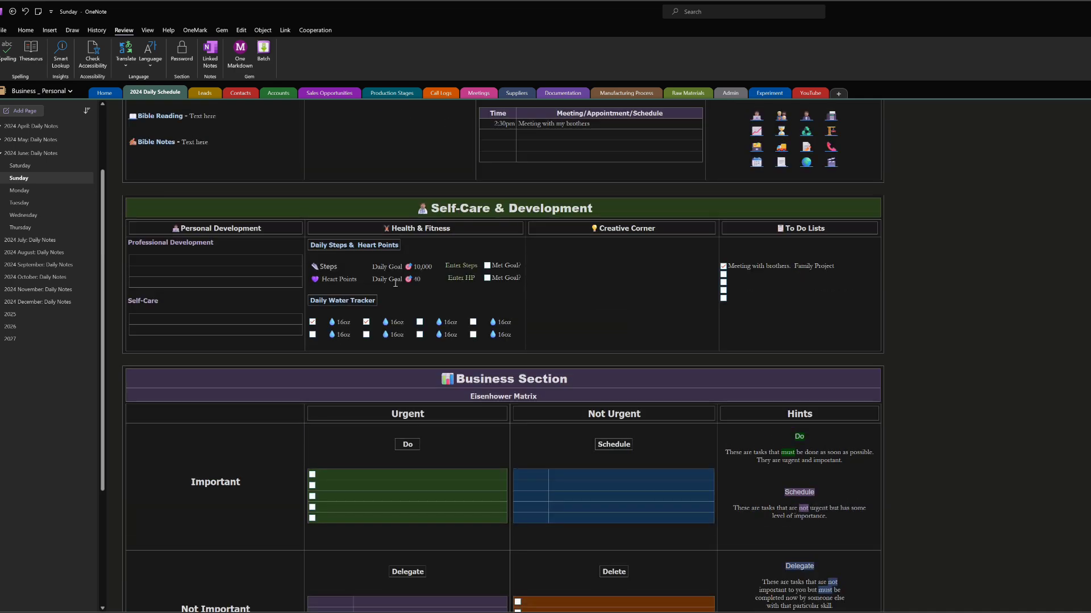
{"action": "scroll", "coordinate": [396, 283], "scroll_direction": "up", "scroll_amount": 2}
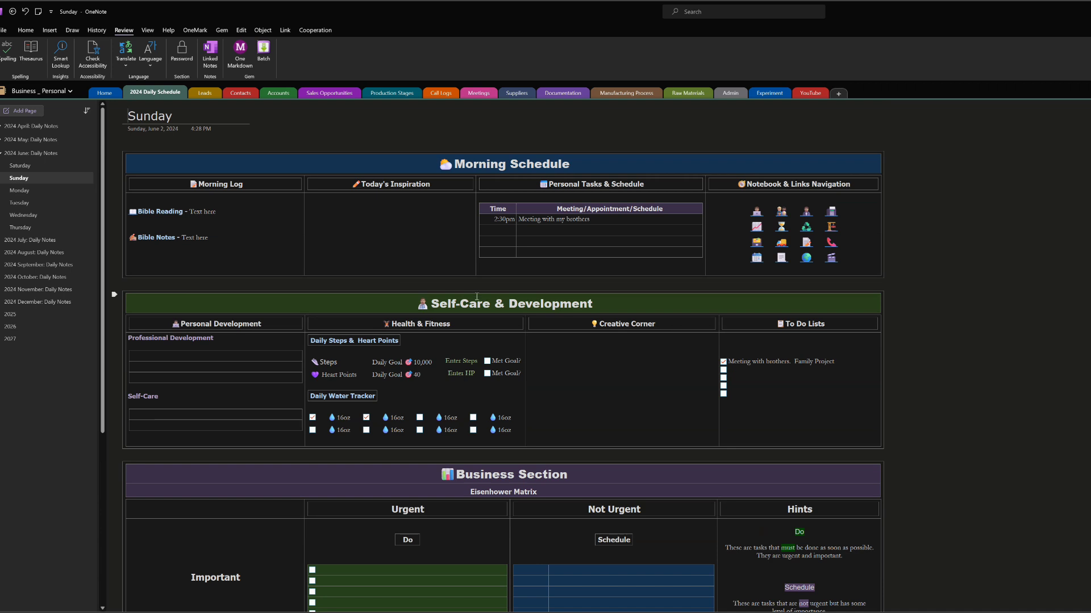
{"action": "scroll", "coordinate": [476, 296], "scroll_direction": "down", "scroll_amount": 2}
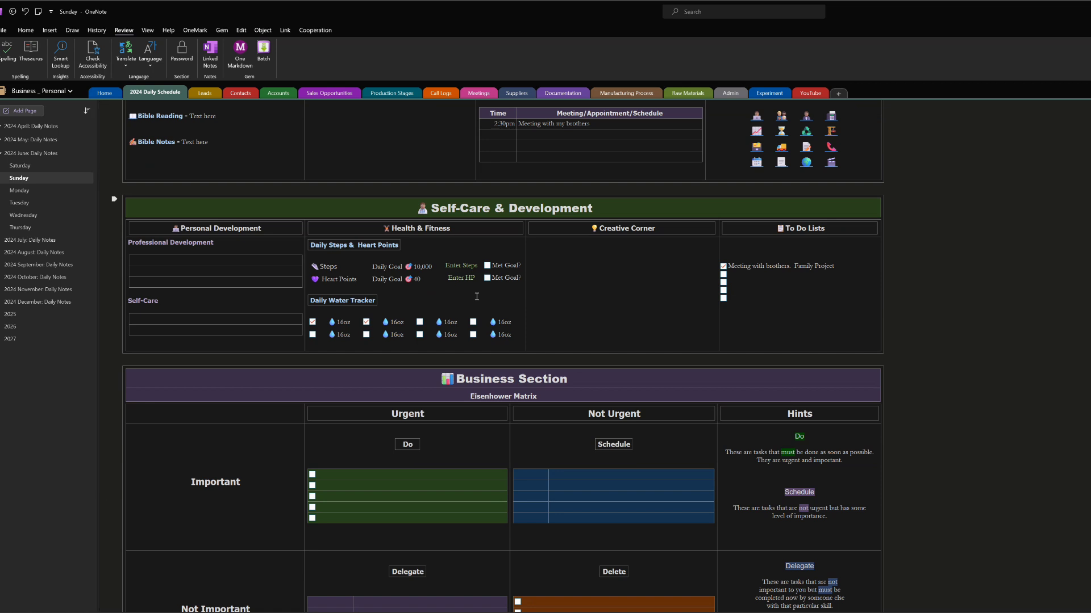
{"action": "scroll", "coordinate": [476, 296], "scroll_direction": "down", "scroll_amount": 2}
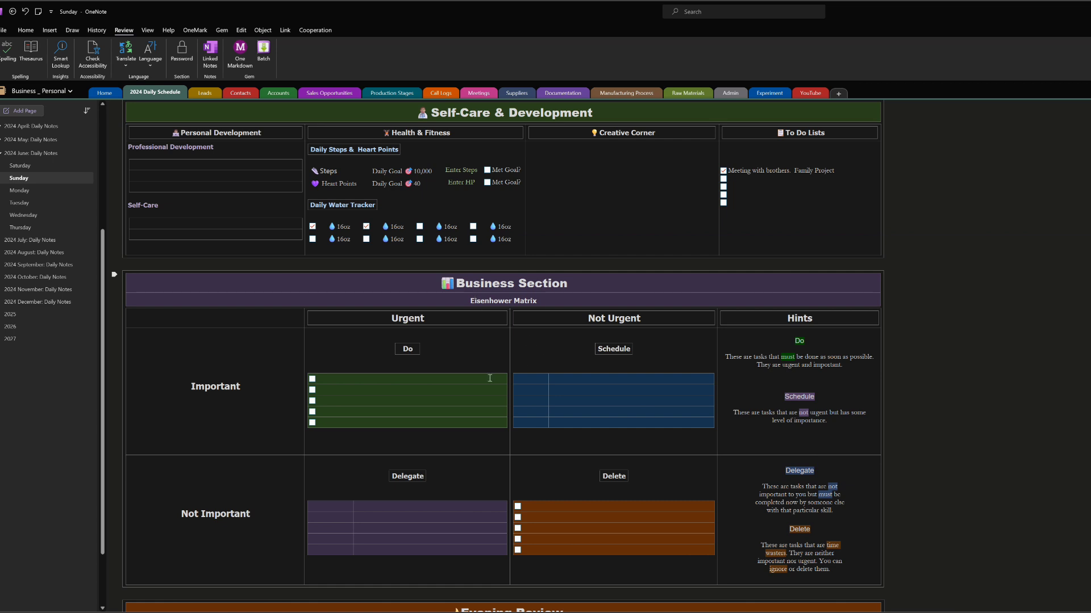
{"action": "scroll", "coordinate": [483, 377], "scroll_direction": "up", "scroll_amount": 3}
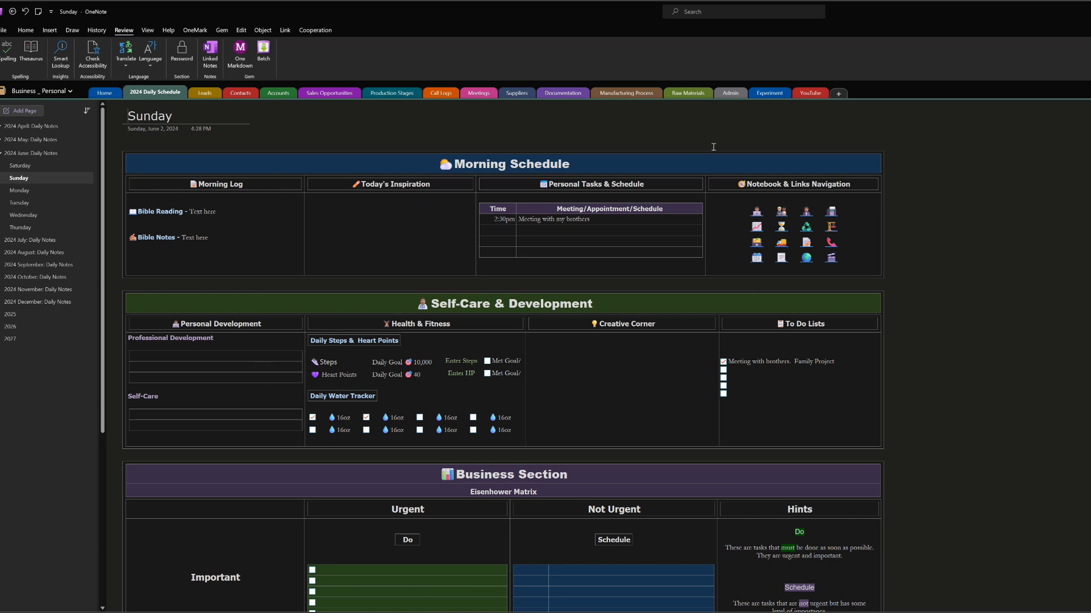
From the Experiment section's Wednesday page, follow the Bible Reading icon link to the Old Testament and open the Proverbs section.
{"action": "left_click", "coordinate": [766, 97]}
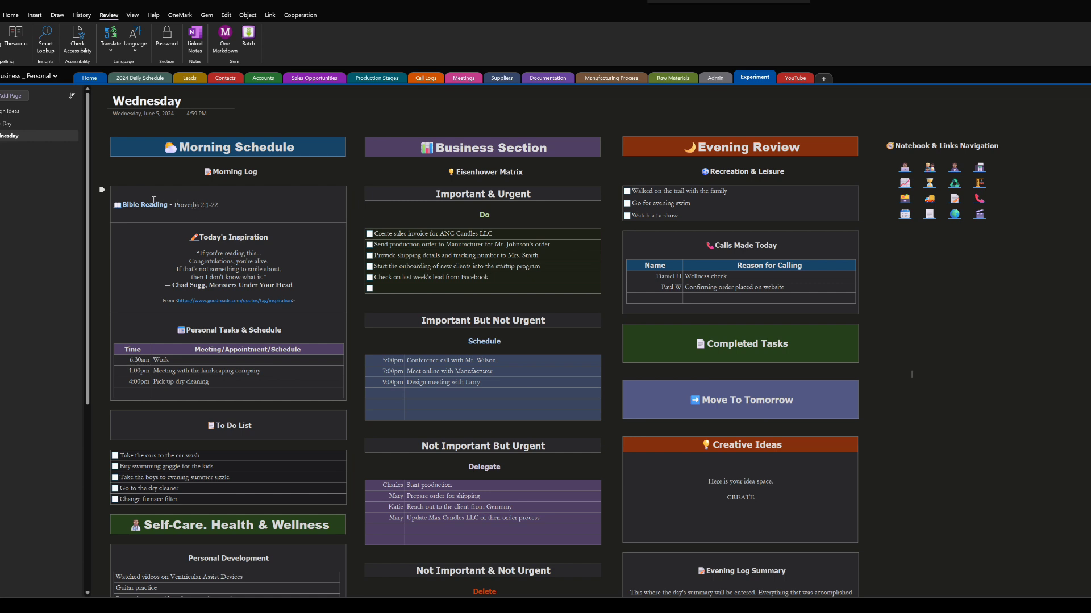
{"action": "left_click", "coordinate": [119, 209]}
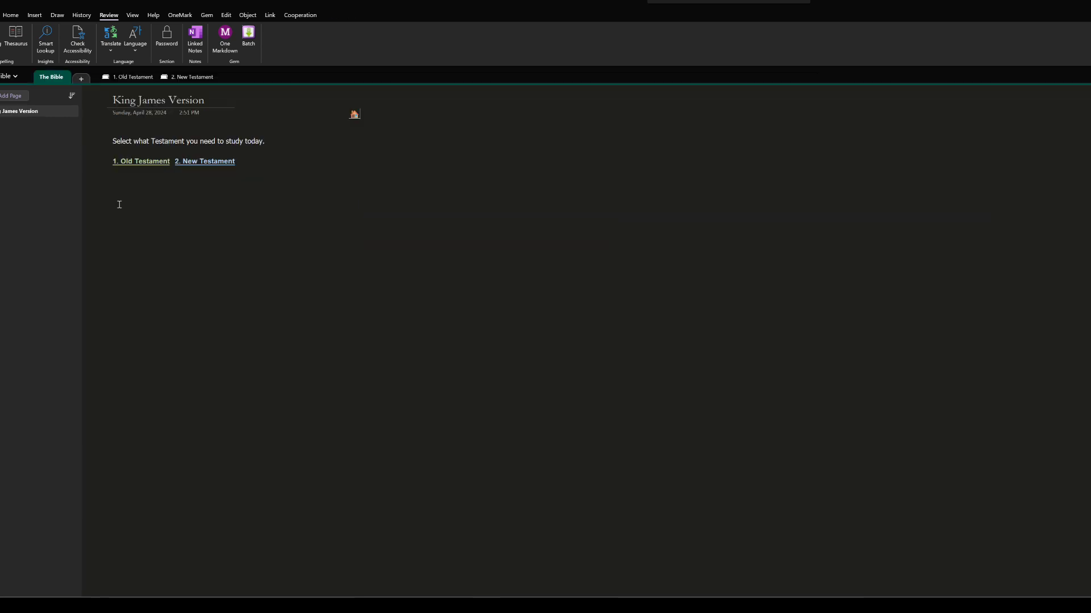
{"action": "left_click", "coordinate": [146, 162]}
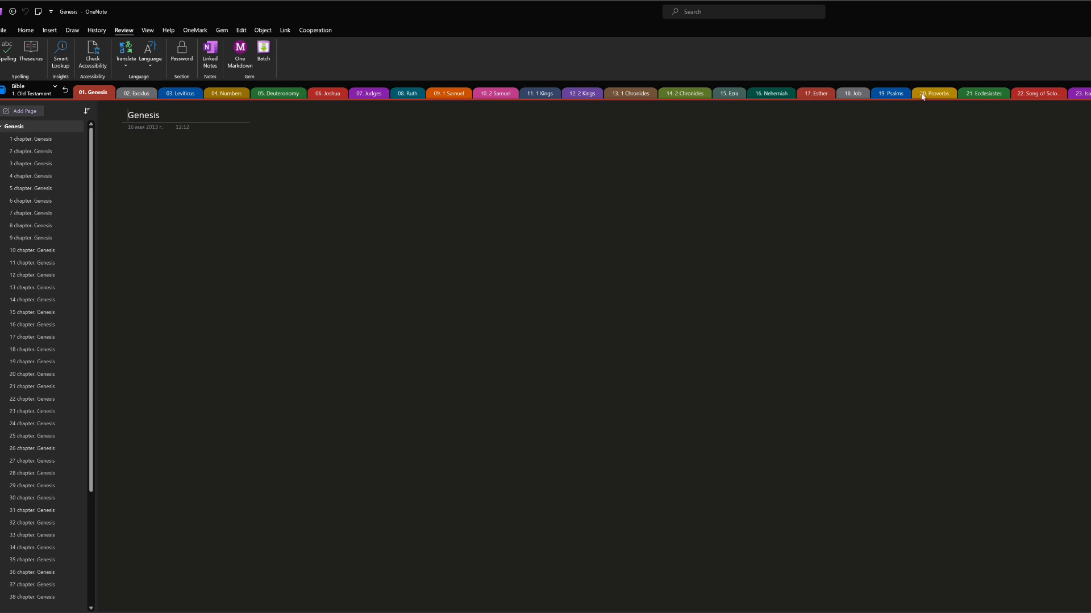
{"action": "left_click", "coordinate": [918, 98]}
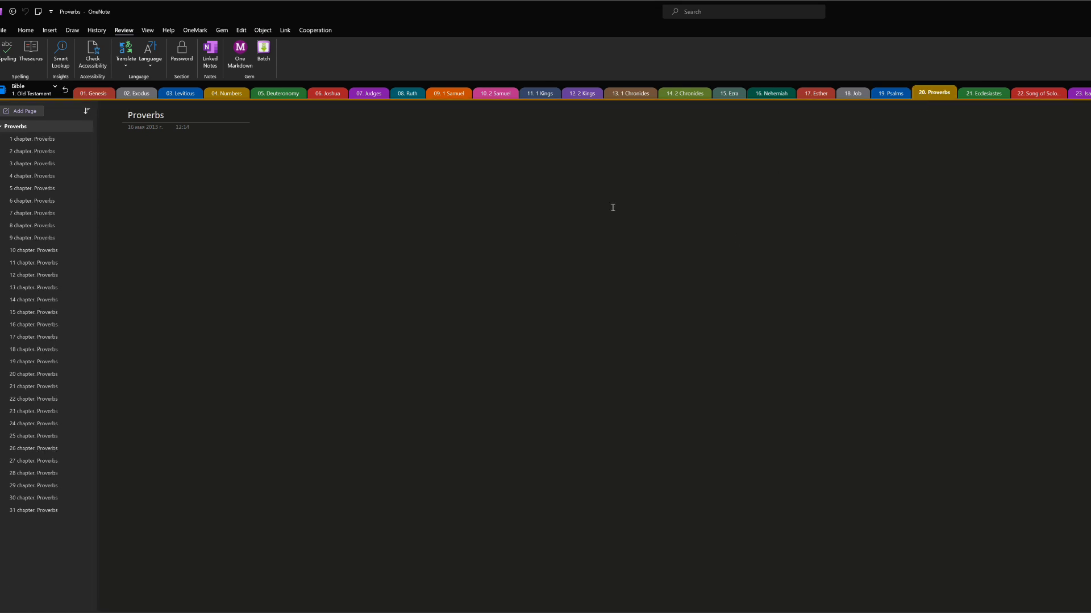
View chapter 2 and chapter 1 of Proverbs.
{"action": "left_click", "coordinate": [25, 163]}
{"action": "left_click", "coordinate": [29, 151]}
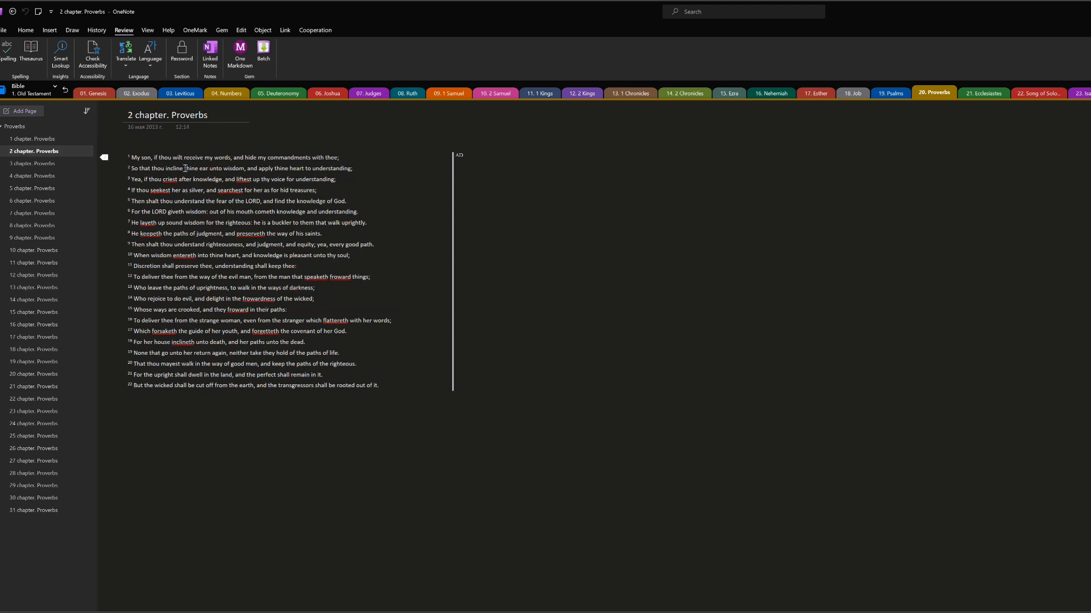
{"action": "left_click", "coordinate": [34, 139]}
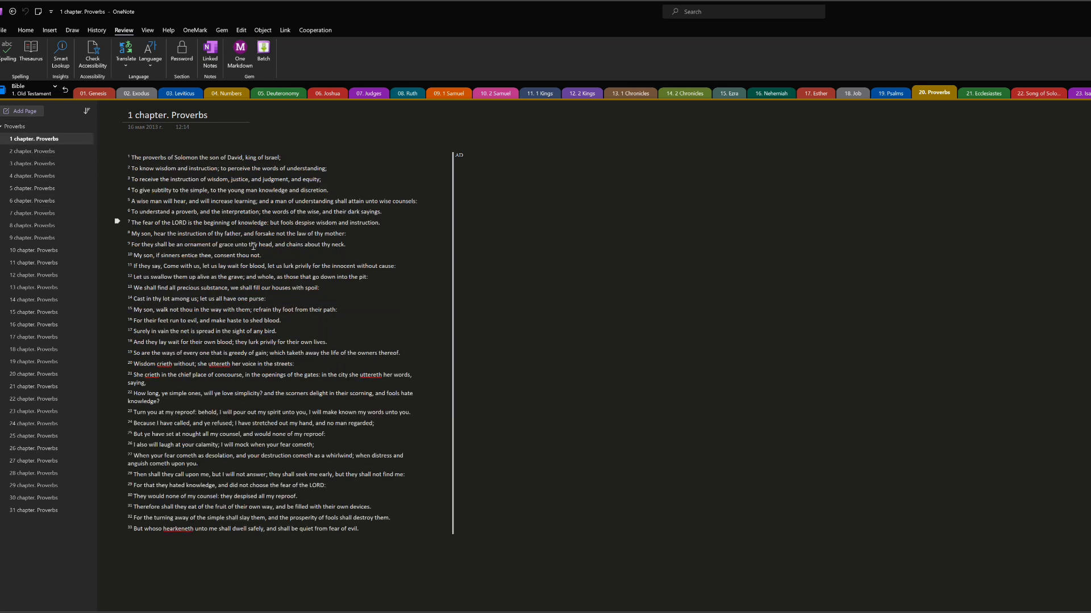
Navigate back through the visited pages to the Wednesday page in the Experiment section.
{"action": "left_click", "coordinate": [11, 14]}
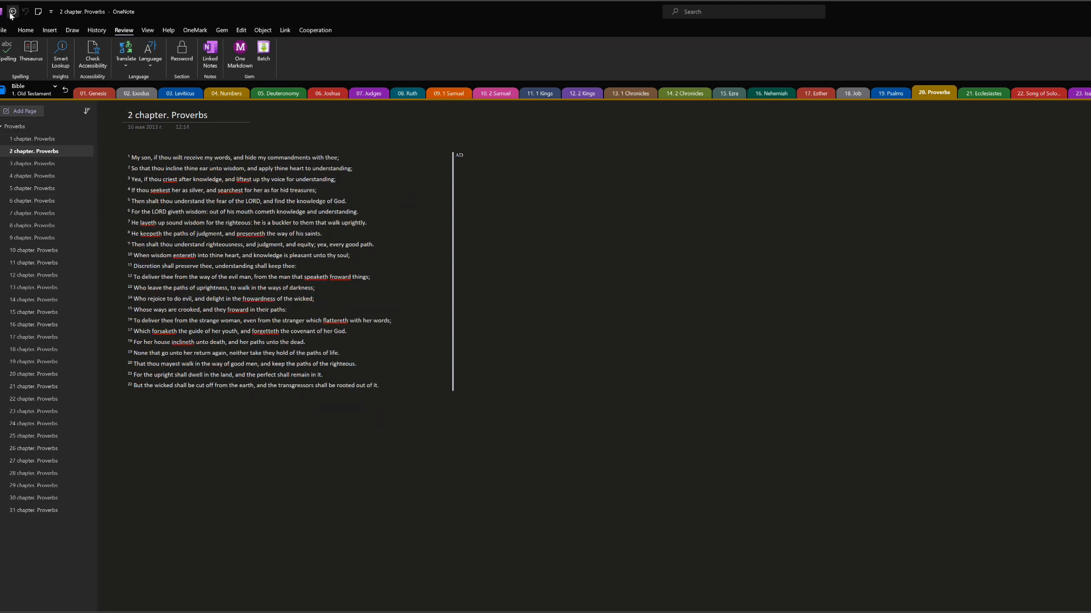
{"action": "left_click", "coordinate": [11, 14]}
{"action": "left_click", "coordinate": [11, 14]}
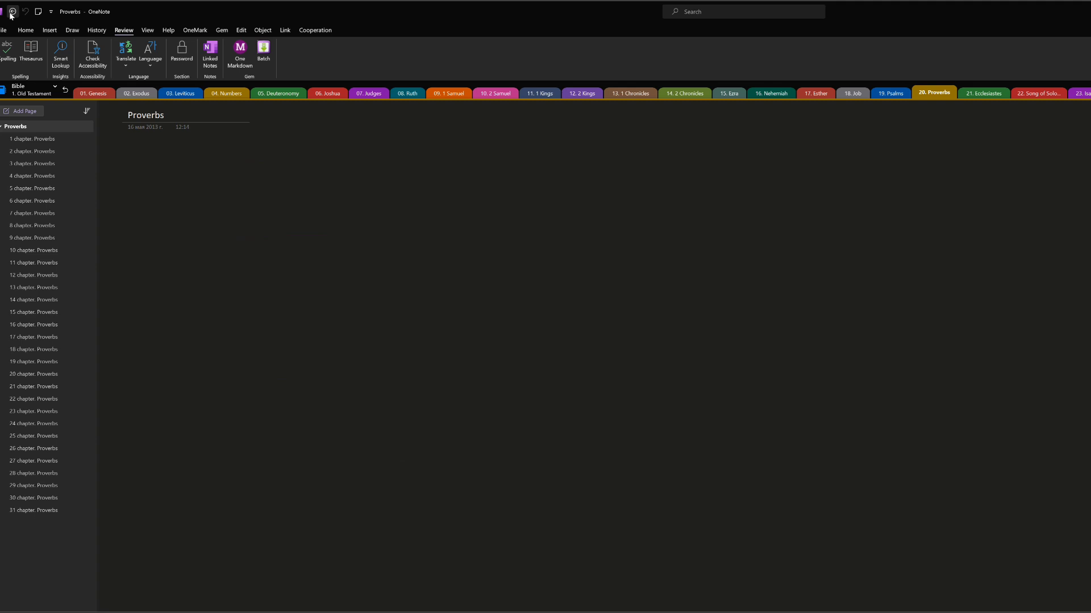
{"action": "left_click", "coordinate": [11, 14]}
{"action": "left_click", "coordinate": [11, 14]}
{"action": "left_click", "coordinate": [11, 14]}
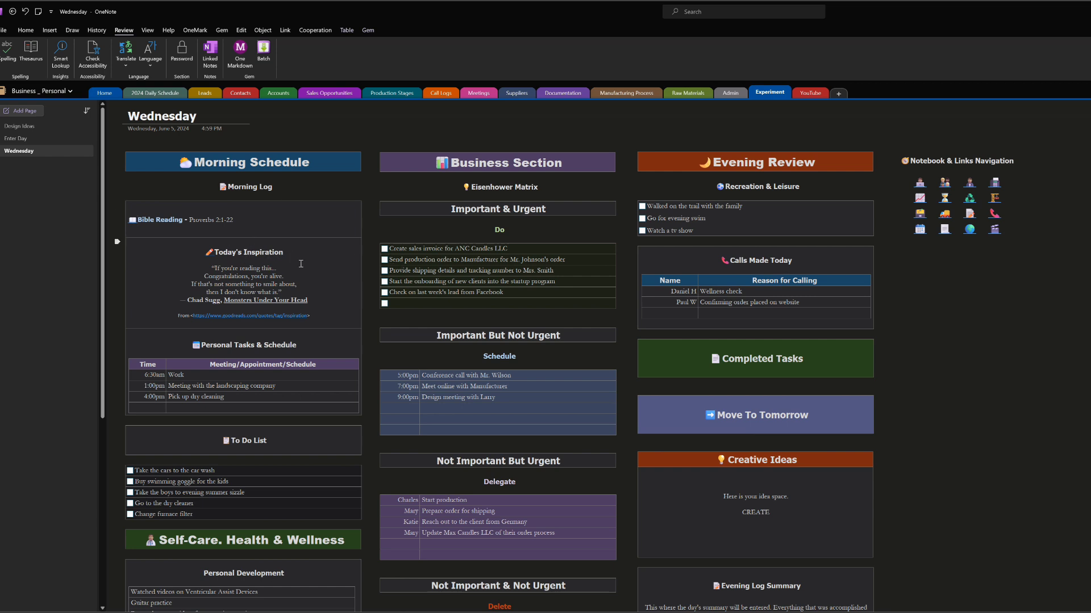
Browse the Goodreads quotes linked from Today's Inspiration, highlighting "Live as if you were to die tomorrow", and return to OneNote.
{"action": "left_click", "coordinate": [212, 258]}
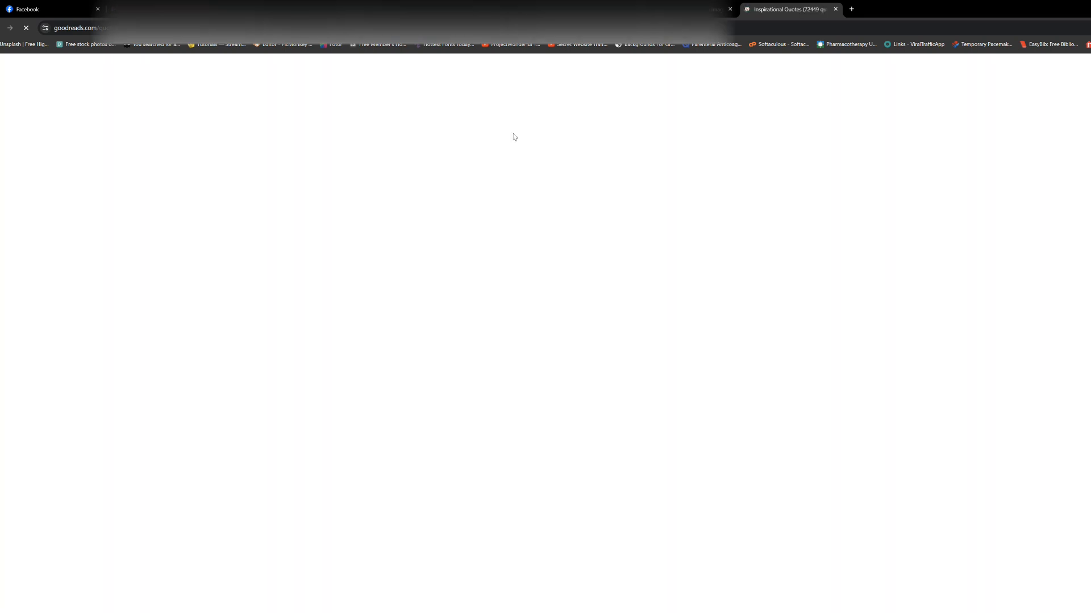
{"action": "scroll", "coordinate": [687, 202], "scroll_direction": "down", "scroll_amount": 5}
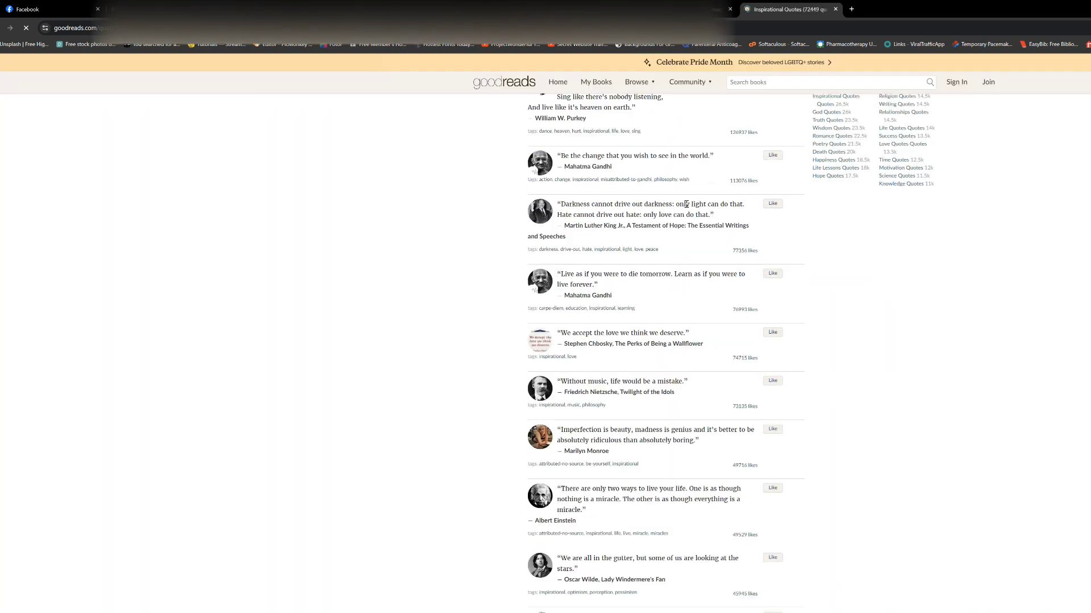
{"action": "scroll", "coordinate": [699, 254], "scroll_direction": "up", "scroll_amount": 5}
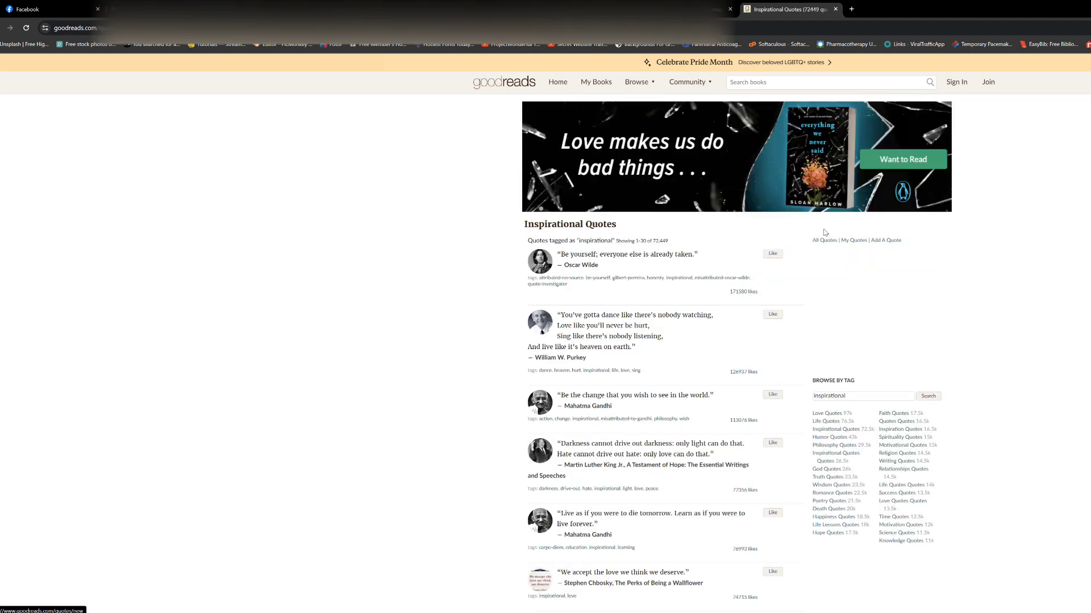
{"action": "scroll", "coordinate": [794, 386], "scroll_direction": "down", "scroll_amount": 3}
{"action": "scroll", "coordinate": [794, 386], "scroll_direction": "down", "scroll_amount": 1}
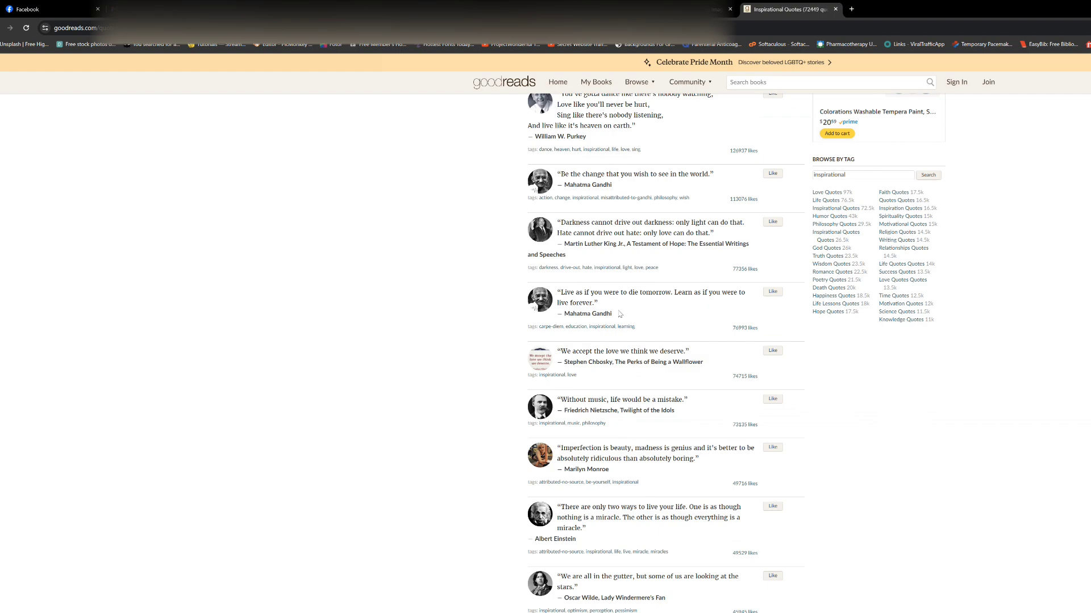
{"action": "left_click_drag", "start_coordinate": [618, 314], "coordinate": [559, 293]}
{"action": "key", "text": "alt+Tab"}
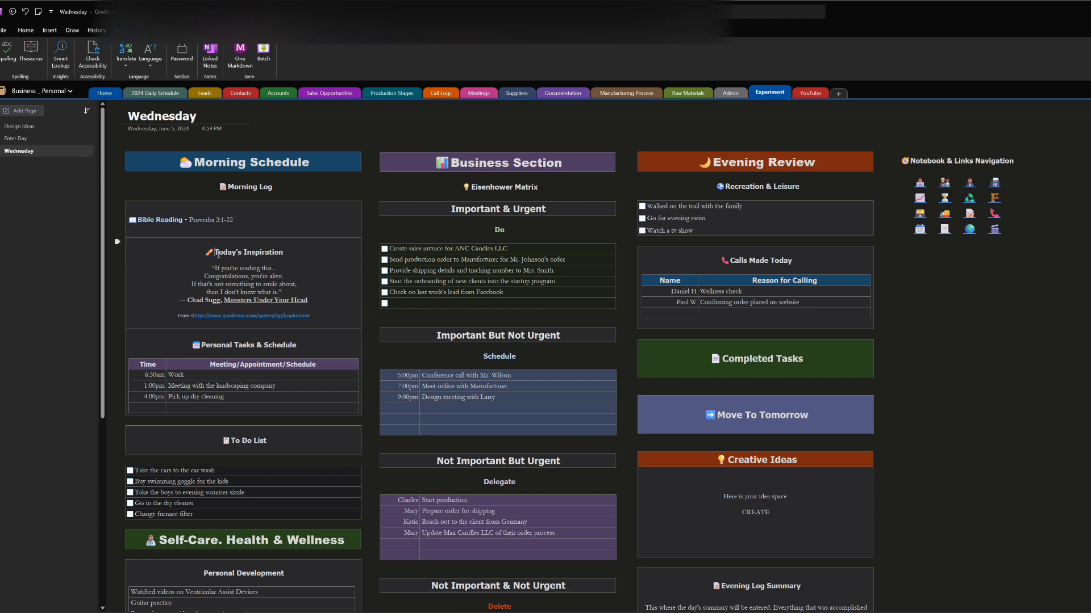
Review the Wednesday page's personal schedule, To Do List and Self-Care, Health & Wellness section down to the water tracker.
{"action": "scroll", "coordinate": [258, 261], "scroll_direction": "down", "scroll_amount": 3}
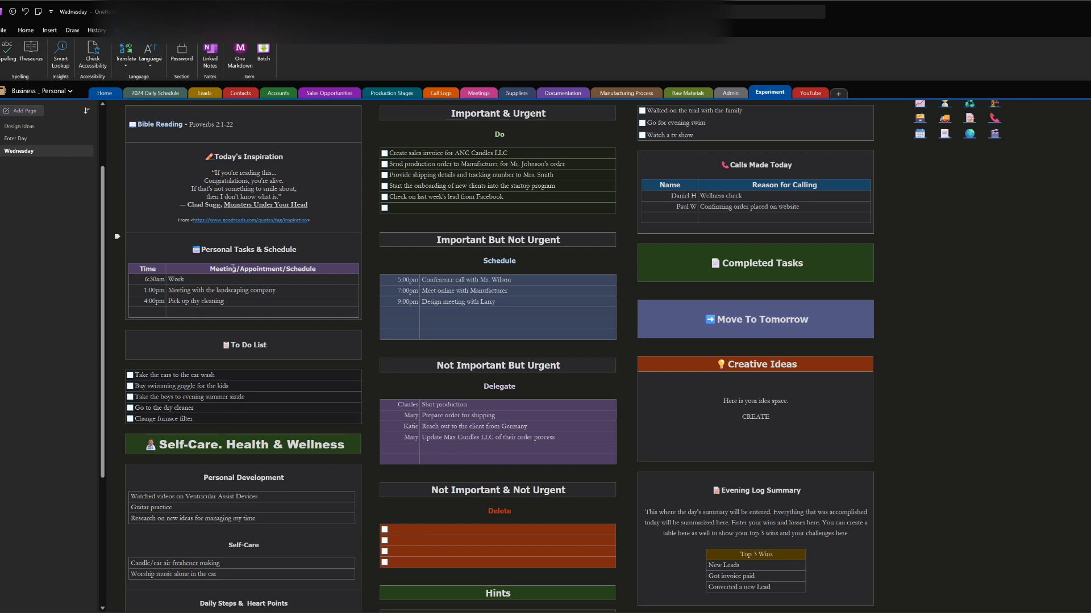
{"action": "scroll", "coordinate": [226, 335], "scroll_direction": "down", "scroll_amount": 3}
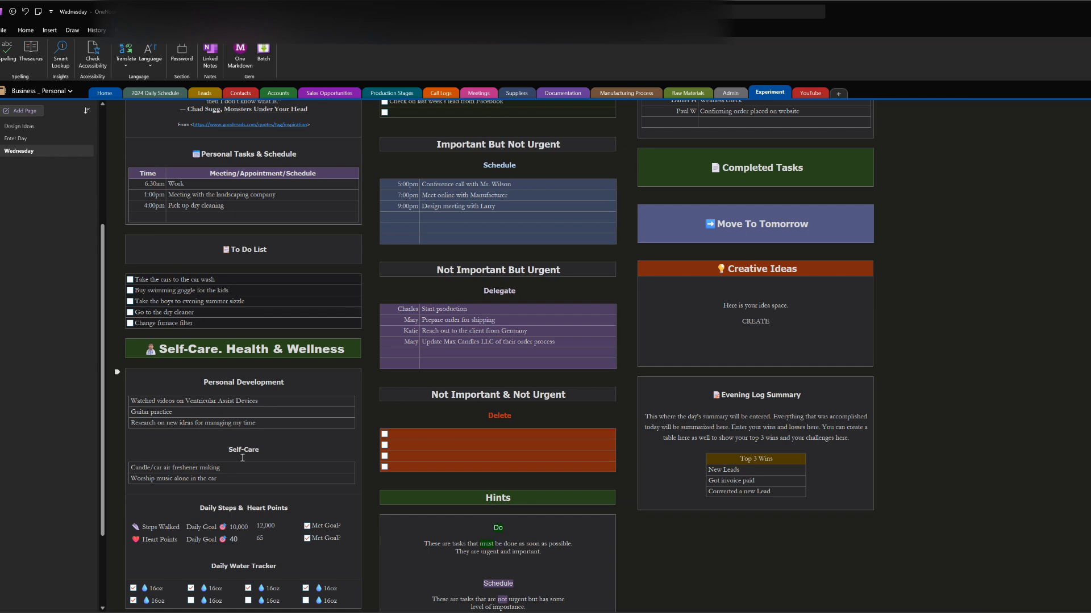
{"action": "scroll", "coordinate": [250, 398], "scroll_direction": "down", "scroll_amount": 3}
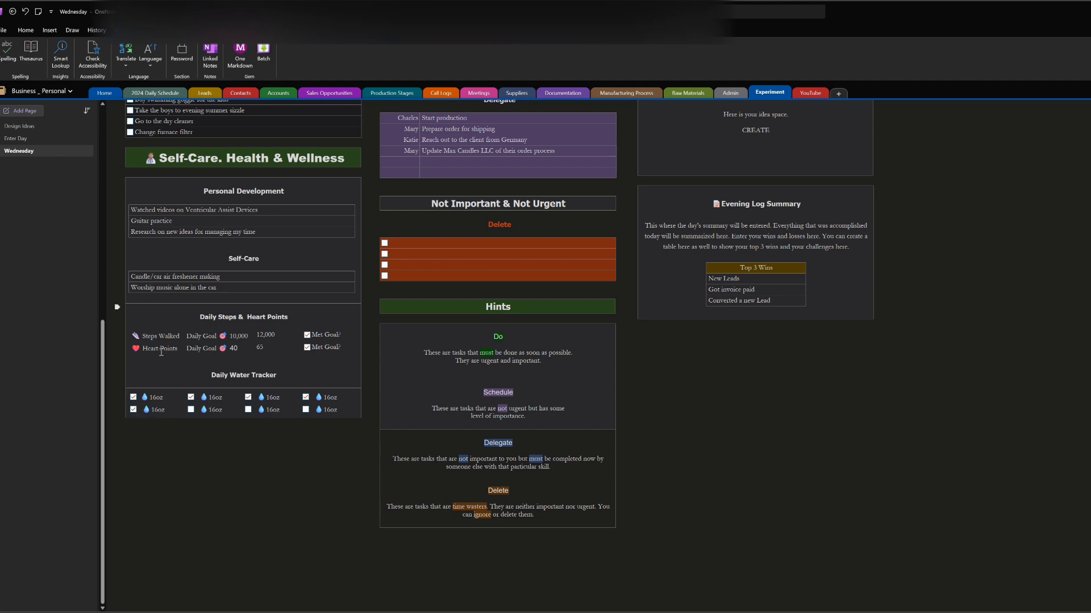
{"action": "scroll", "coordinate": [242, 372], "scroll_direction": "up", "scroll_amount": 6}
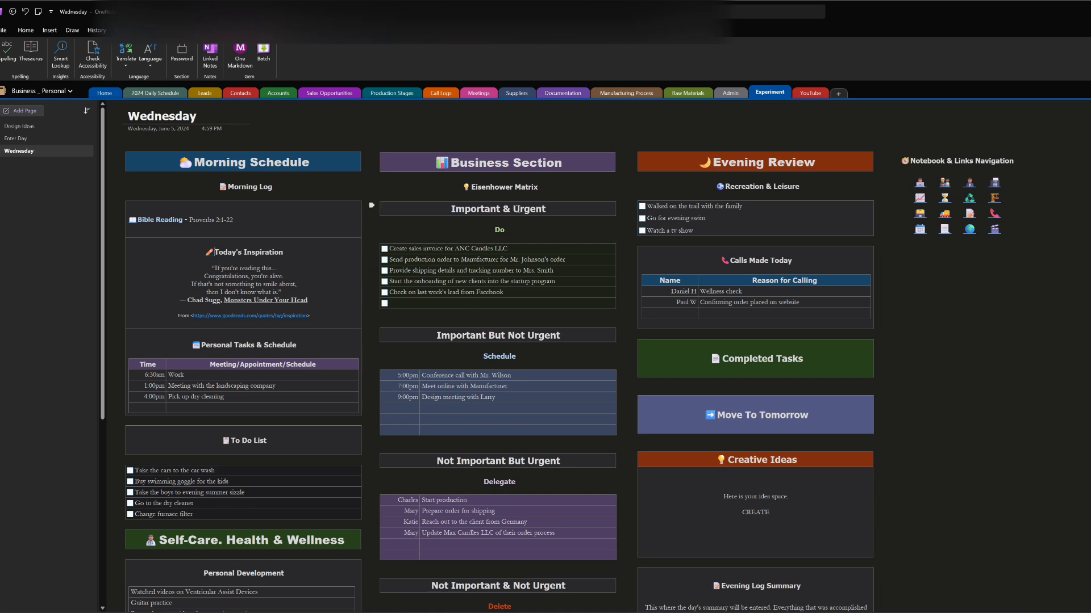
Reopen the Sunday page in 2024 Daily Schedule and examine its Eisenhower Matrix and Evening Review for comparison.
{"action": "left_click", "coordinate": [166, 93]}
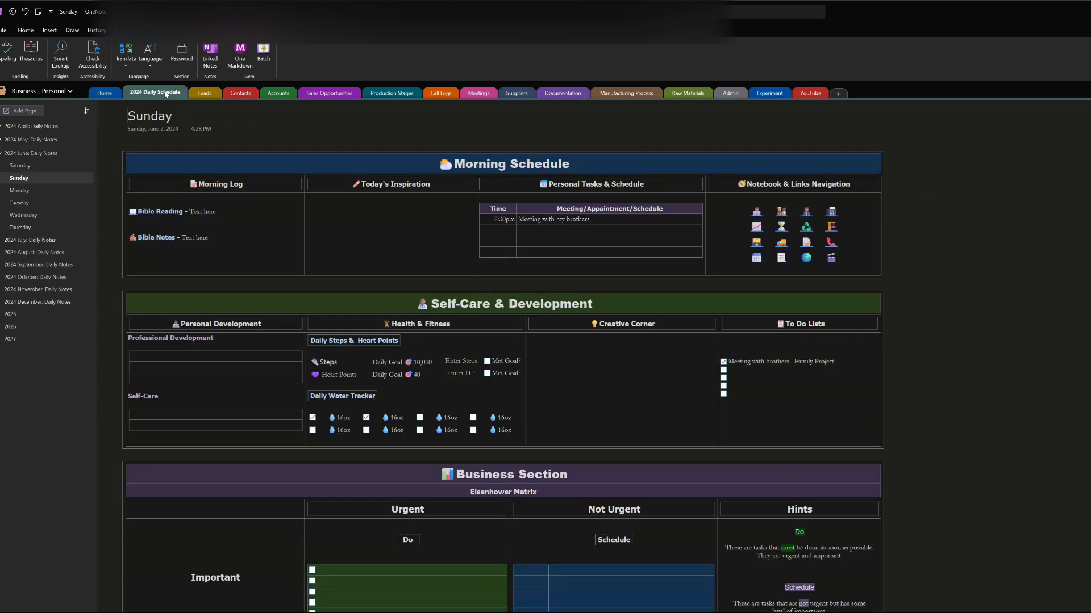
{"action": "scroll", "coordinate": [444, 265], "scroll_direction": "down", "scroll_amount": 5}
{"action": "scroll", "coordinate": [443, 265], "scroll_direction": "up", "scroll_amount": 2}
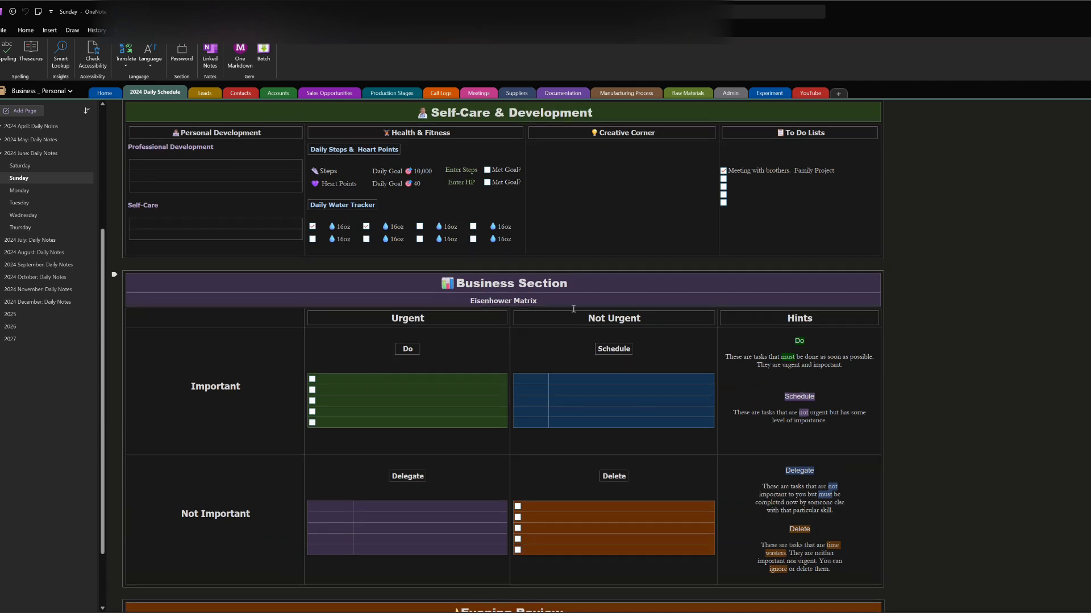
{"action": "scroll", "coordinate": [392, 376], "scroll_direction": "down", "scroll_amount": 6}
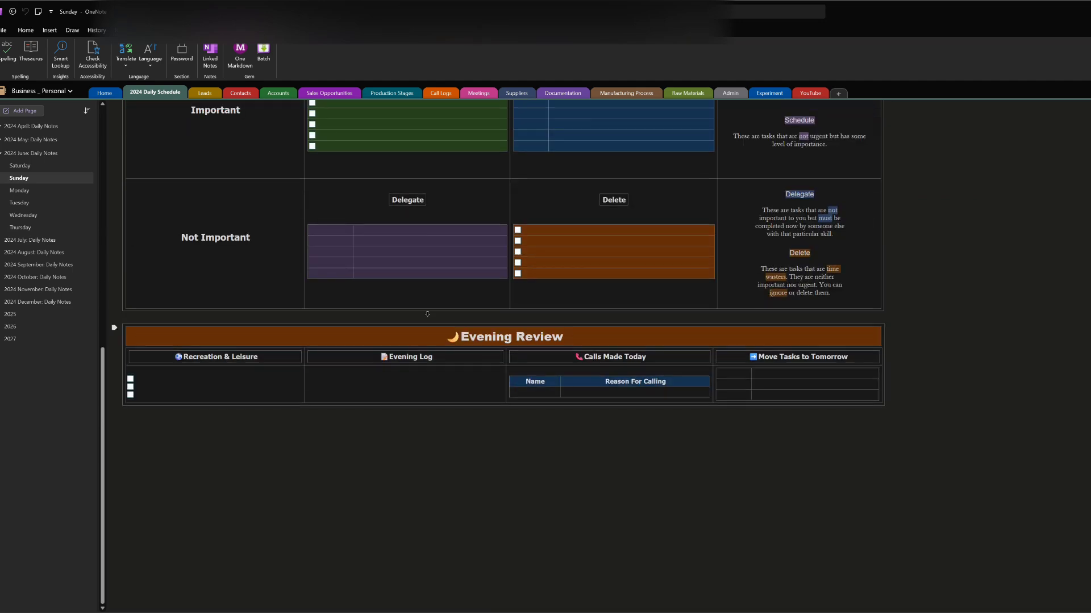
{"action": "scroll", "coordinate": [427, 314], "scroll_direction": "up", "scroll_amount": 4}
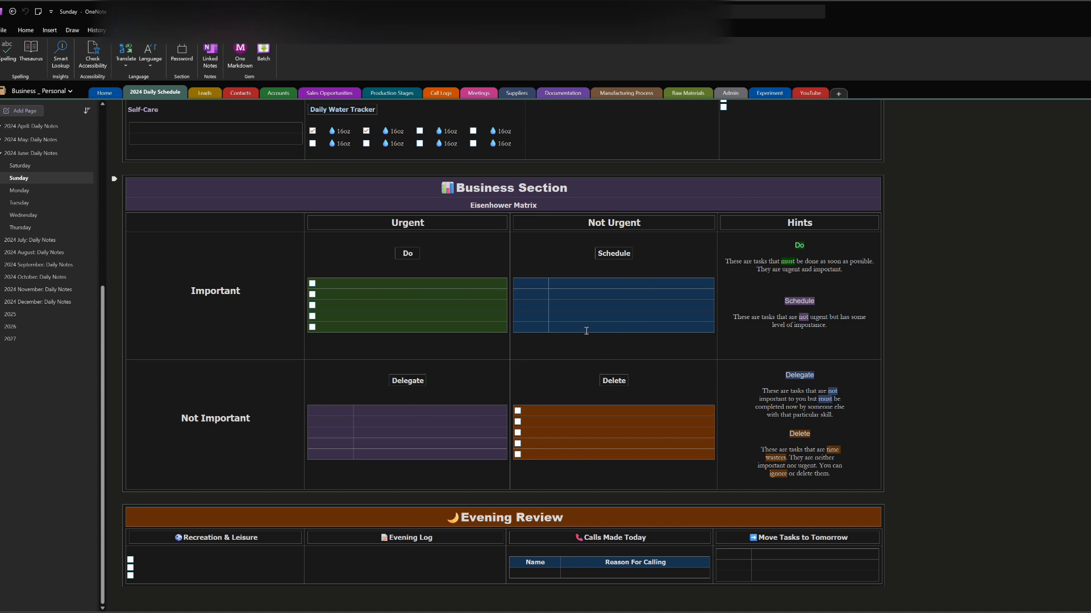
Return to the Experiment section's Wednesday page and review the Do, Schedule, Delegate and Delete lists in the Business Section.
{"action": "left_click", "coordinate": [769, 93]}
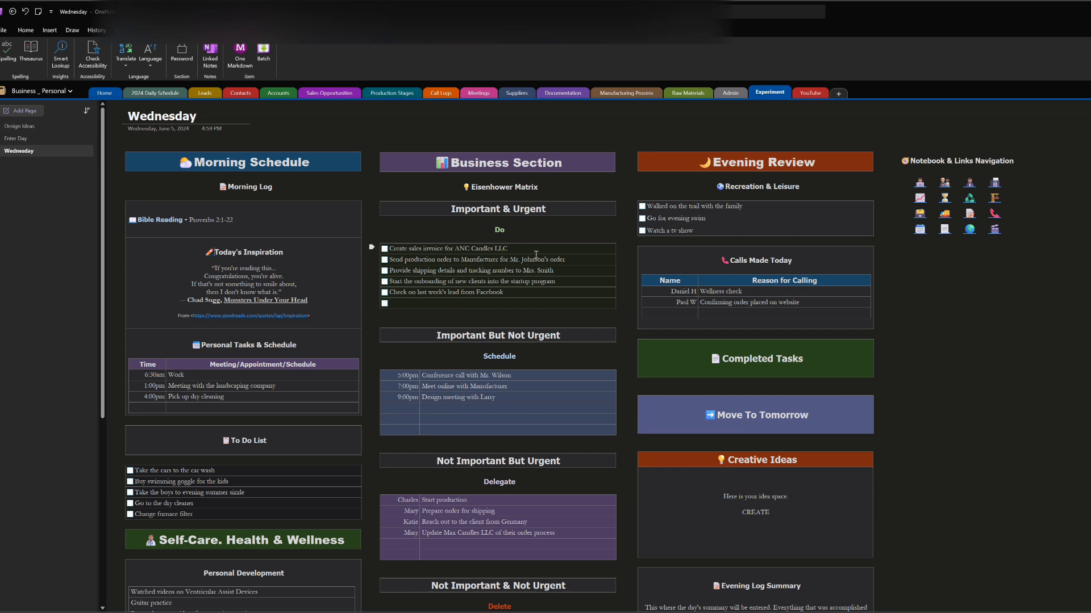
{"action": "left_click_drag", "start_coordinate": [508, 250], "coordinate": [457, 254]}
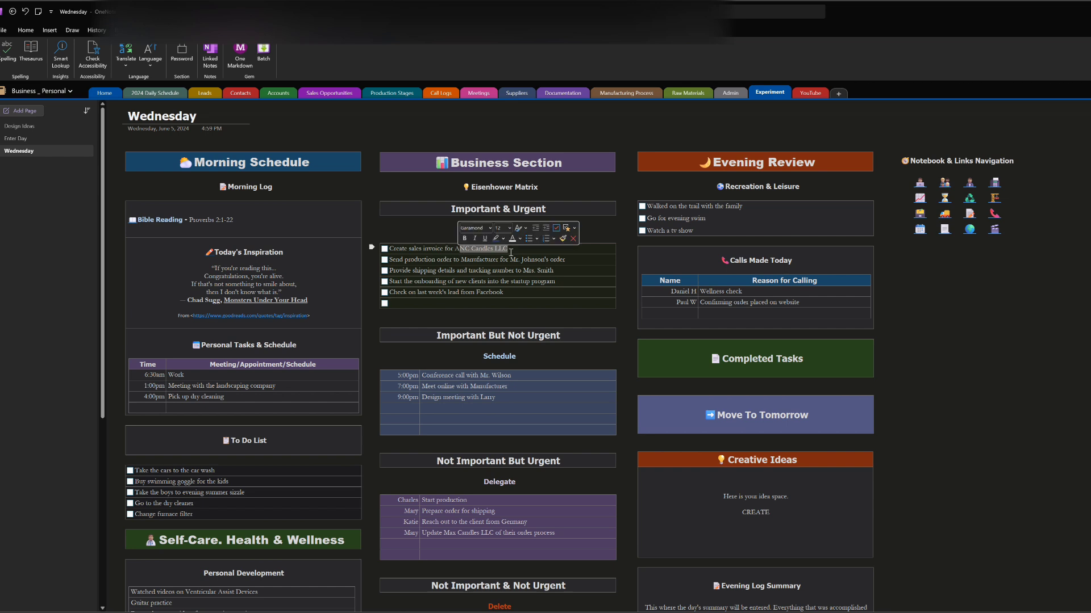
{"action": "left_click", "coordinate": [501, 254]}
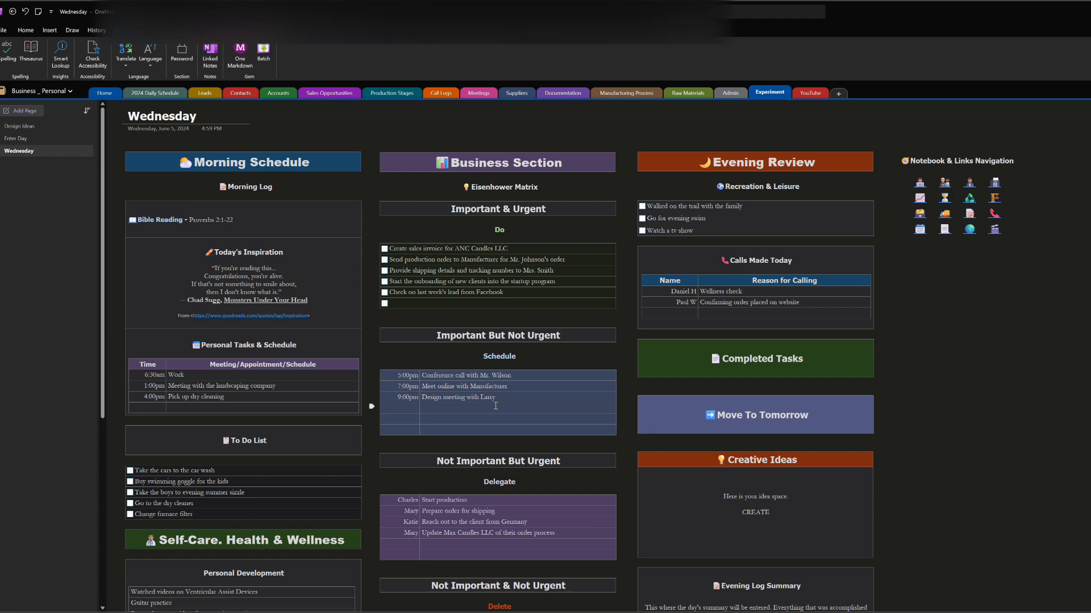
{"action": "scroll", "coordinate": [495, 405], "scroll_direction": "down", "scroll_amount": 3}
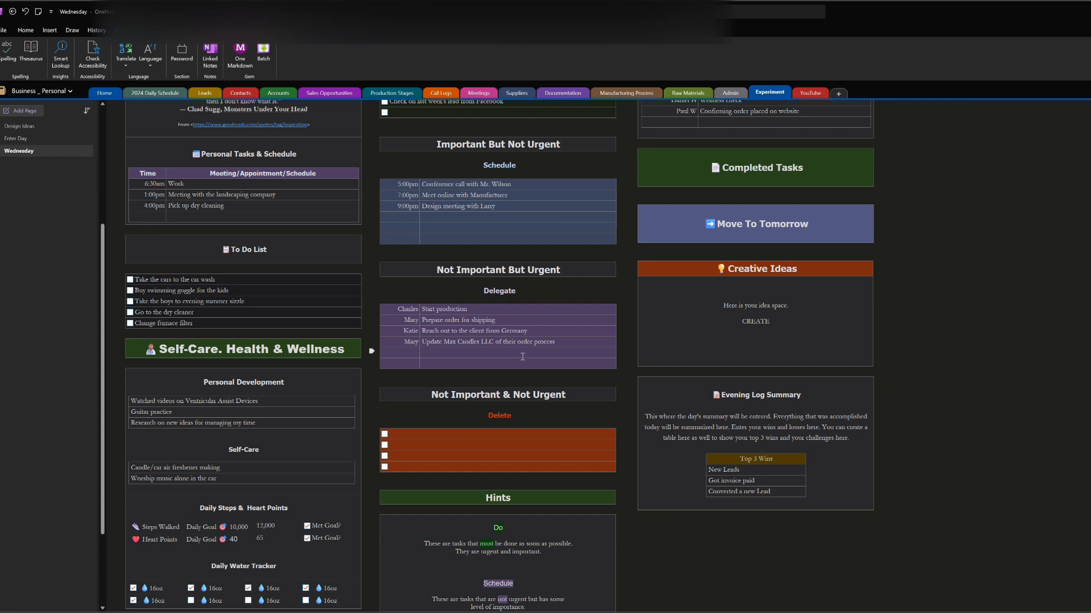
{"action": "scroll", "coordinate": [523, 357], "scroll_direction": "down", "scroll_amount": 3}
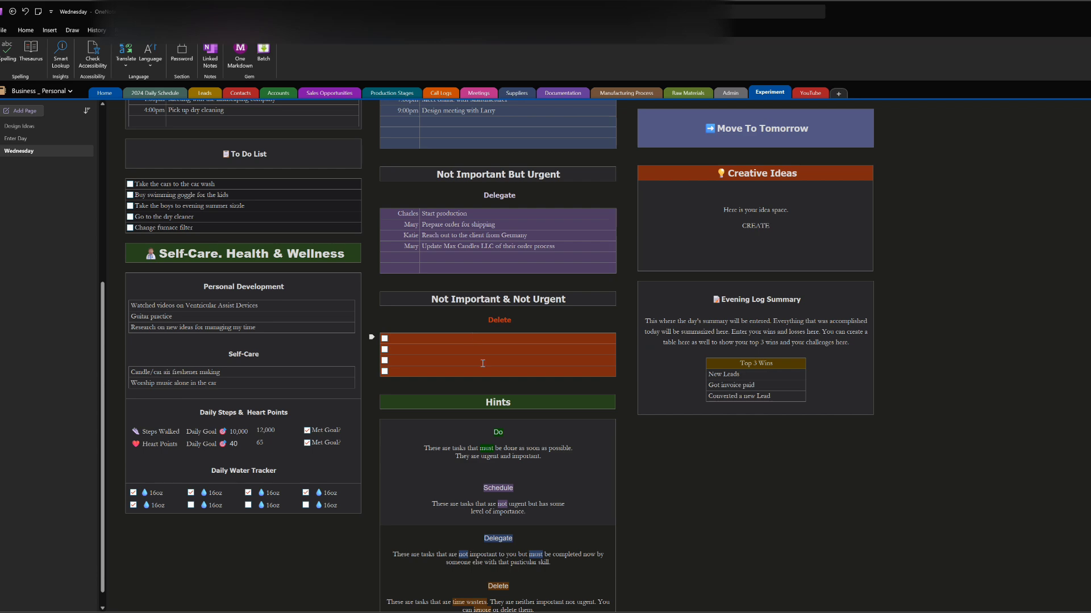
Review the Hints below the Delete list and the Evening Review column of the Wednesday page.
{"action": "scroll", "coordinate": [483, 363], "scroll_direction": "down", "scroll_amount": 2}
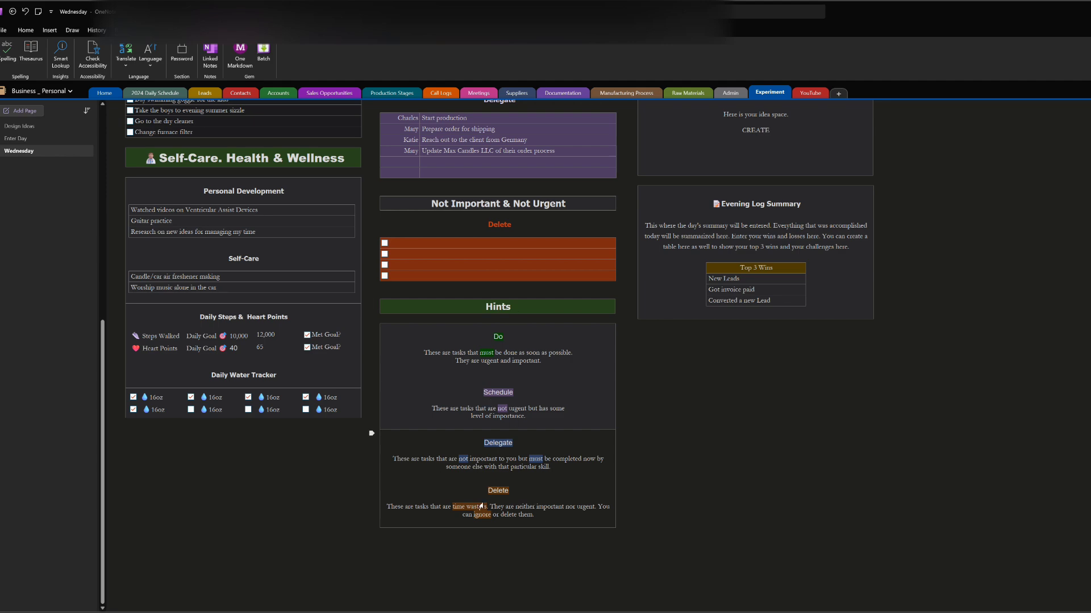
{"action": "scroll", "coordinate": [481, 506], "scroll_direction": "up", "scroll_amount": 6}
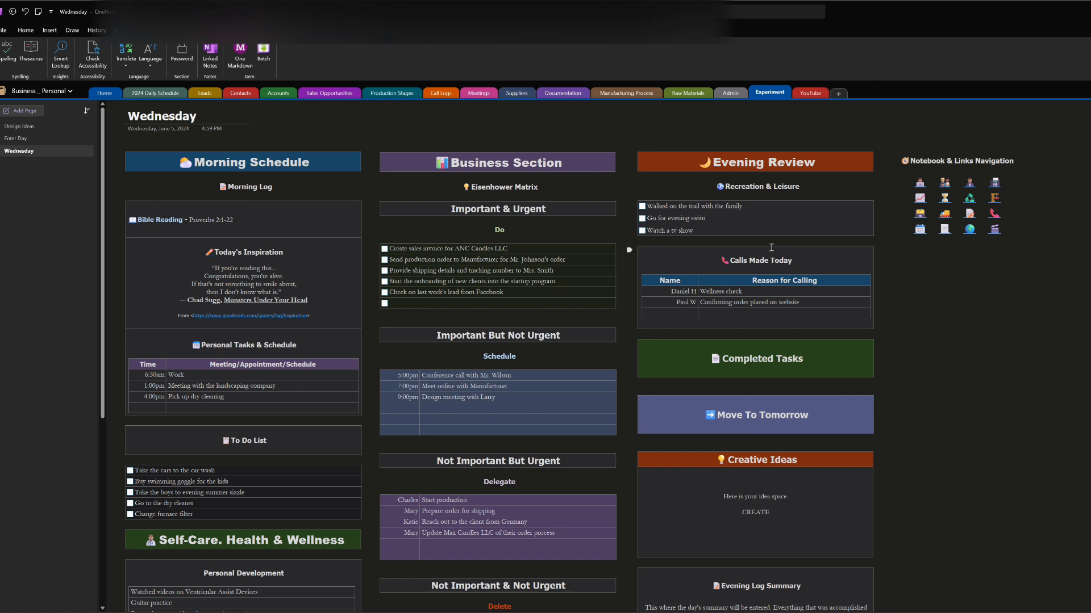
{"action": "scroll", "coordinate": [770, 257], "scroll_direction": "down", "scroll_amount": 3}
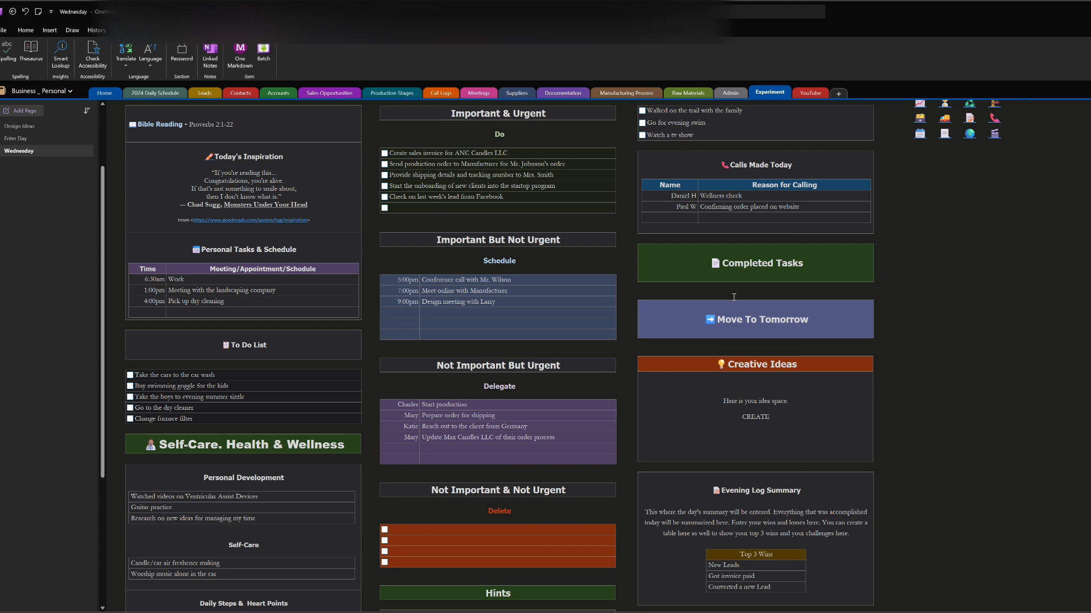
Check off the sales invoice, production order, car wash and furnace filter tasks and move them to Completed Tasks.
{"action": "left_click", "coordinate": [385, 153]}
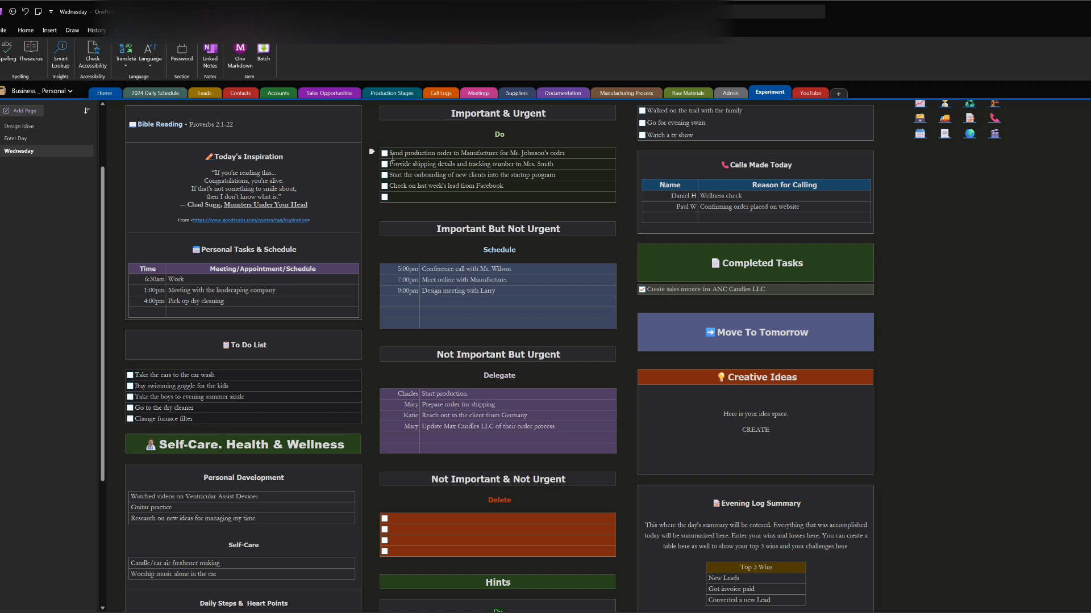
{"action": "left_click_drag", "start_coordinate": [372, 152], "coordinate": [696, 311]}
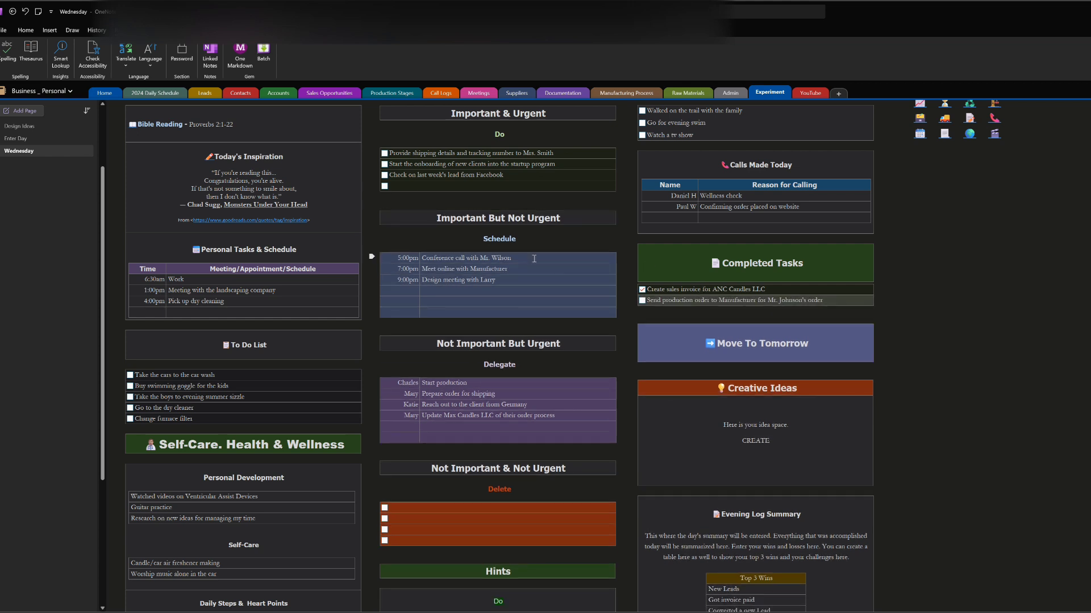
{"action": "left_click", "coordinate": [130, 375]}
{"action": "left_click_drag", "start_coordinate": [118, 373], "coordinate": [632, 309]}
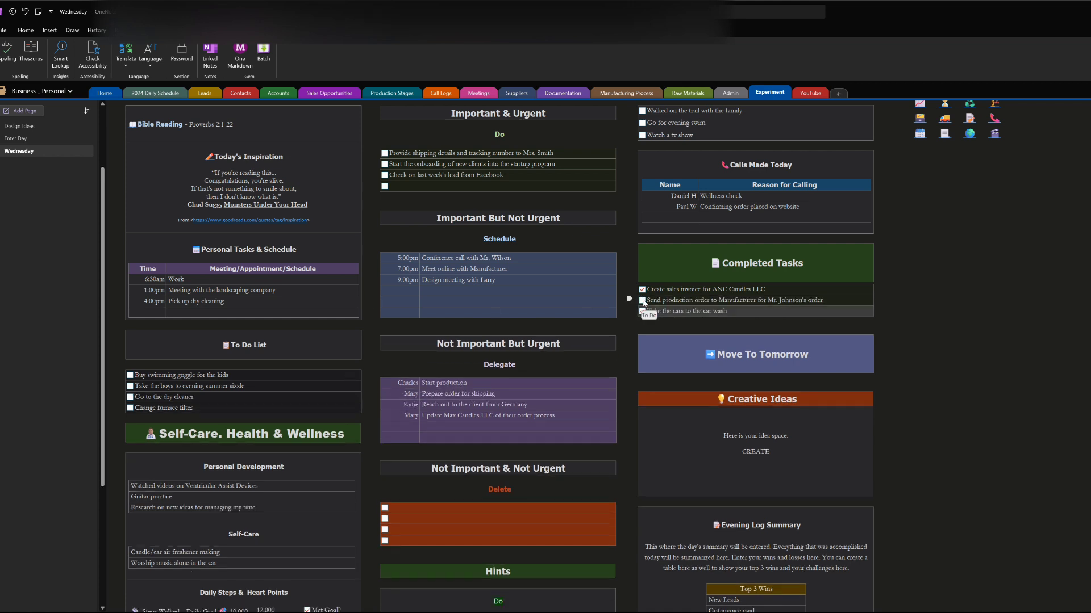
{"action": "left_click", "coordinate": [642, 300]}
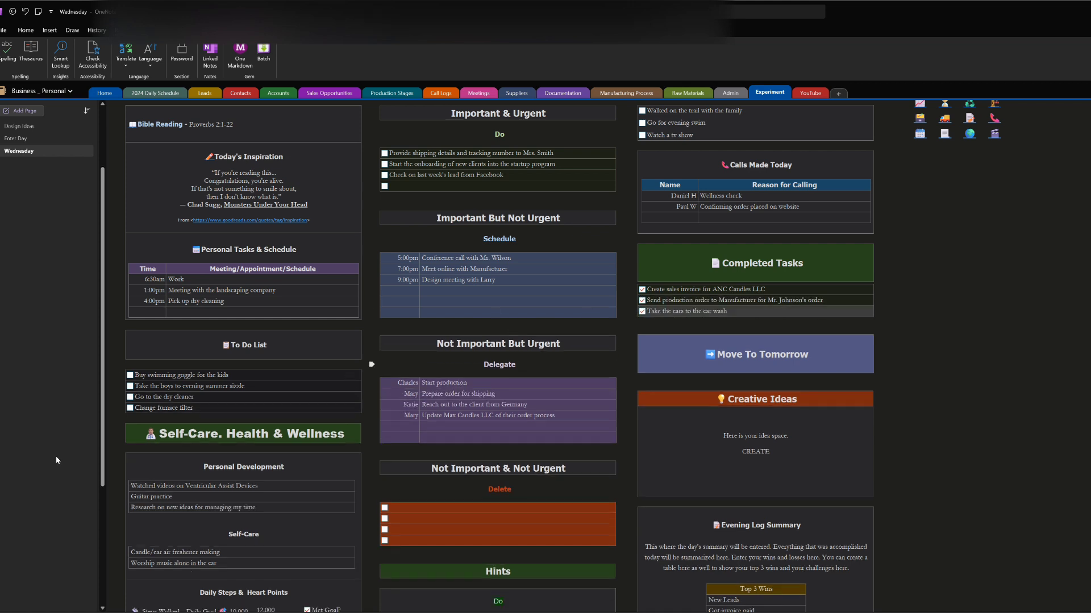
{"action": "left_click", "coordinate": [130, 408]}
{"action": "left_click_drag", "start_coordinate": [253, 386], "coordinate": [710, 322]}
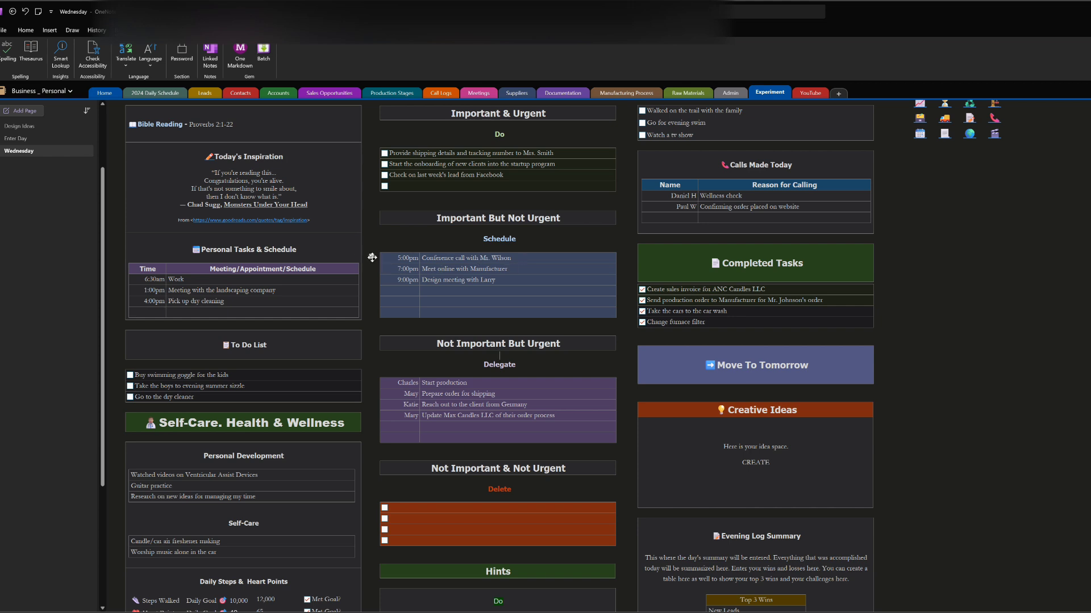
Move the 5:00pm conference call to Completed Tasks, and the 7:00pm manufacturer meeting and Germany client task to Move To Tomorrow.
{"action": "left_click_drag", "start_coordinate": [372, 257], "coordinate": [711, 332]}
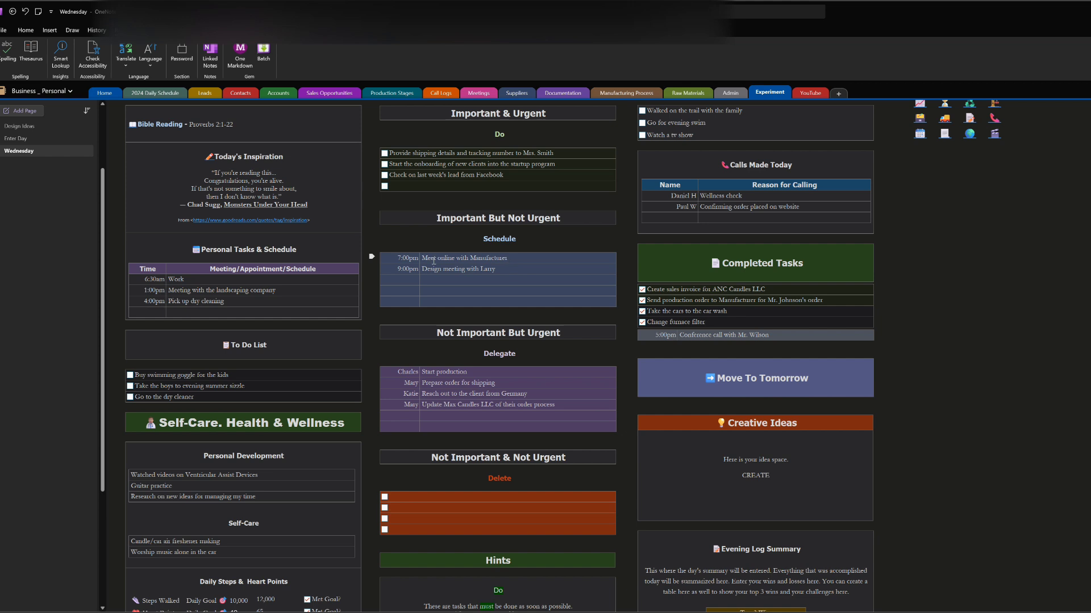
{"action": "left_click_drag", "start_coordinate": [371, 257], "coordinate": [720, 387]}
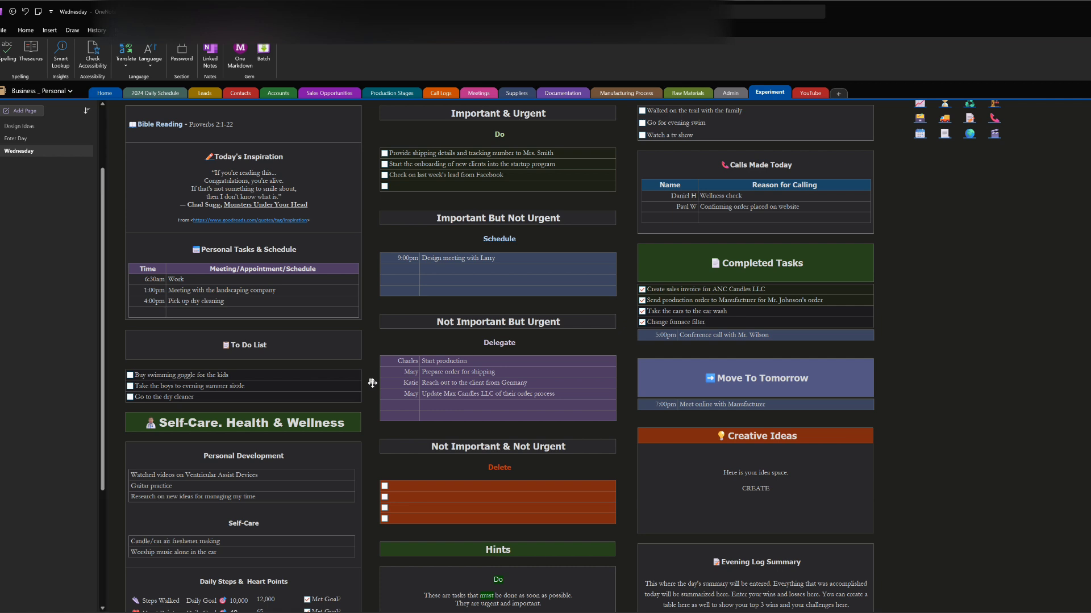
{"action": "left_click_drag", "start_coordinate": [372, 384], "coordinate": [694, 412]}
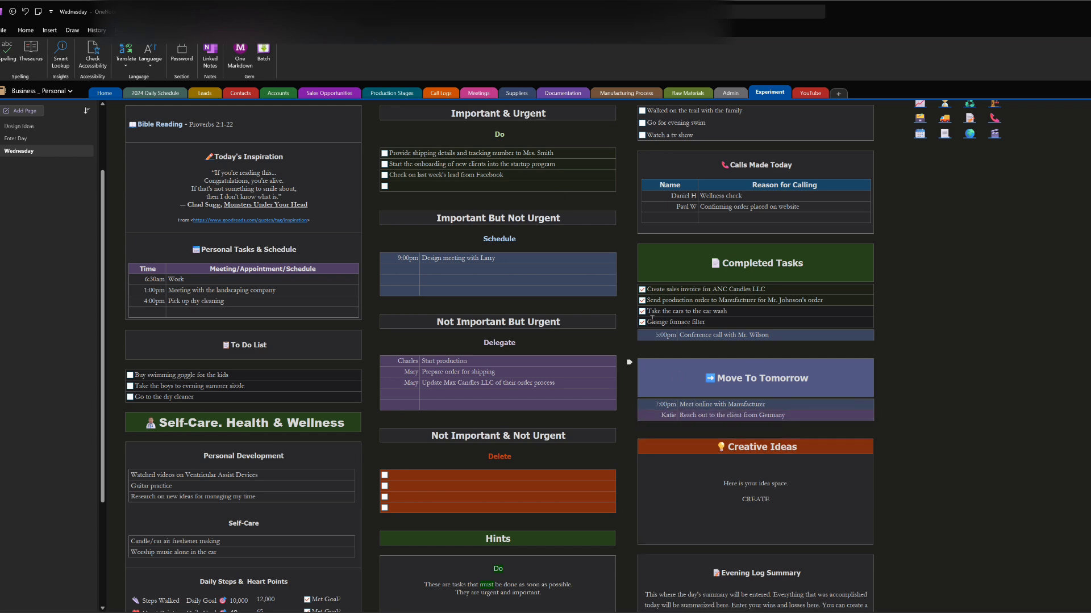
Review the Creative Ideas space and the Evening Log Summary with its Top 3 Wins table.
{"action": "scroll", "coordinate": [715, 321], "scroll_direction": "down", "scroll_amount": 3}
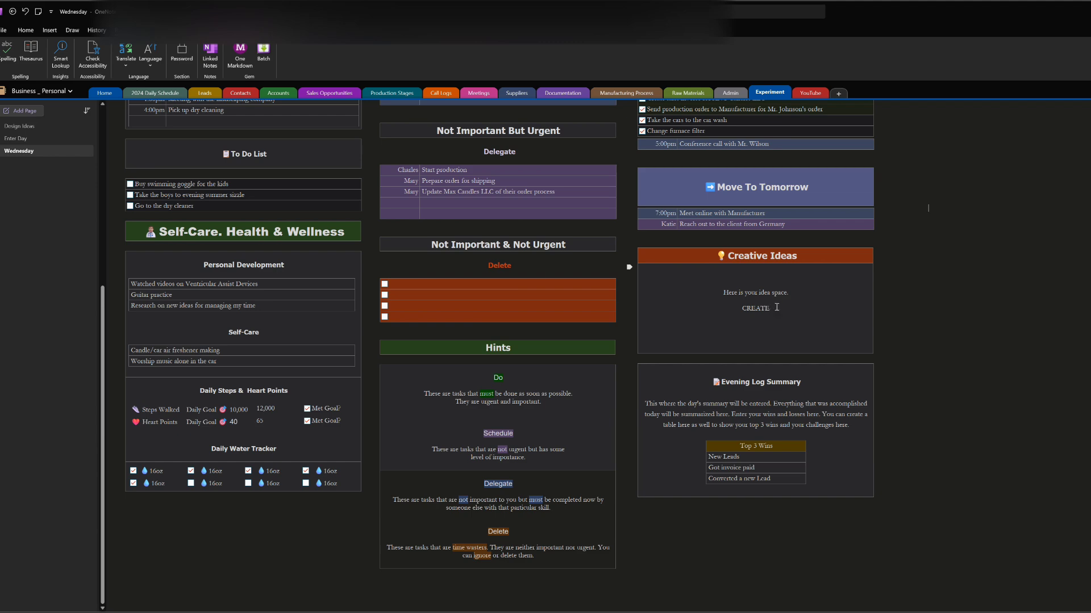
{"action": "scroll", "coordinate": [474, 313], "scroll_direction": "up", "scroll_amount": 5}
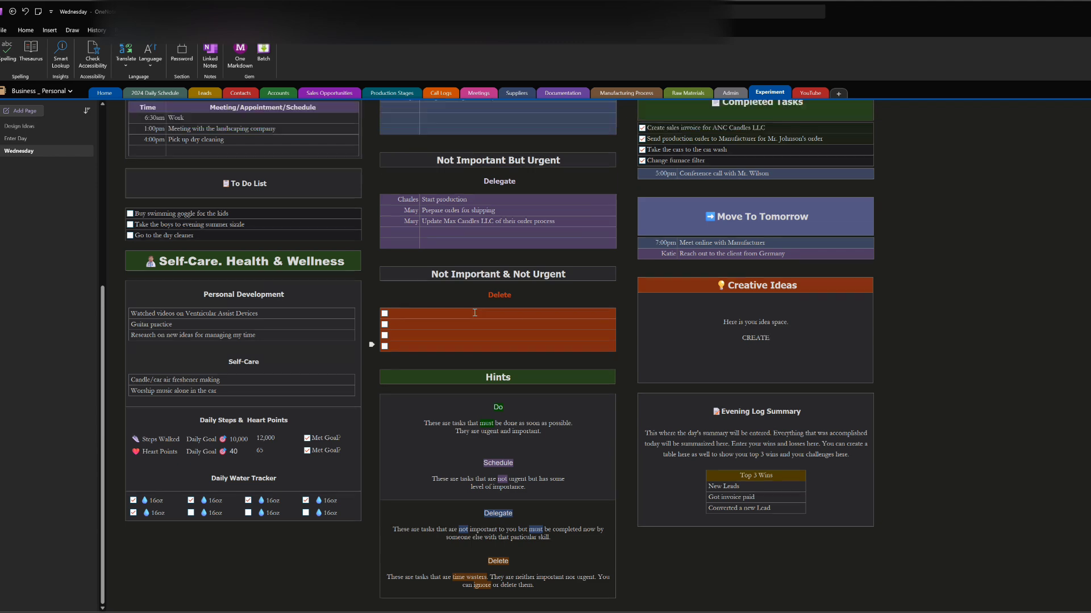
{"action": "scroll", "coordinate": [474, 312], "scroll_direction": "down", "scroll_amount": 5}
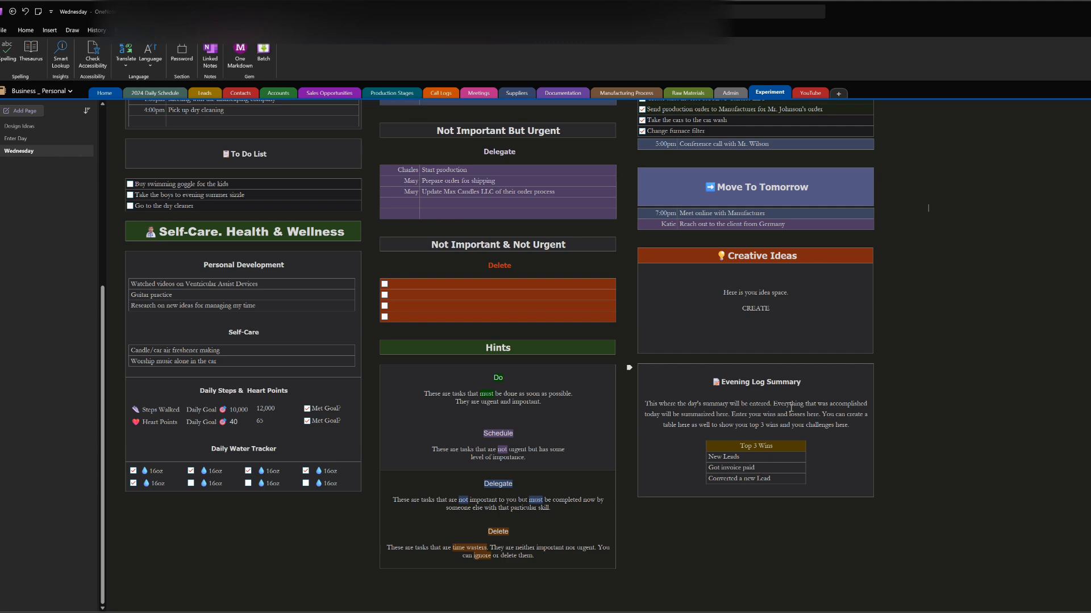
{"action": "scroll", "coordinate": [790, 408], "scroll_direction": "up", "scroll_amount": 5}
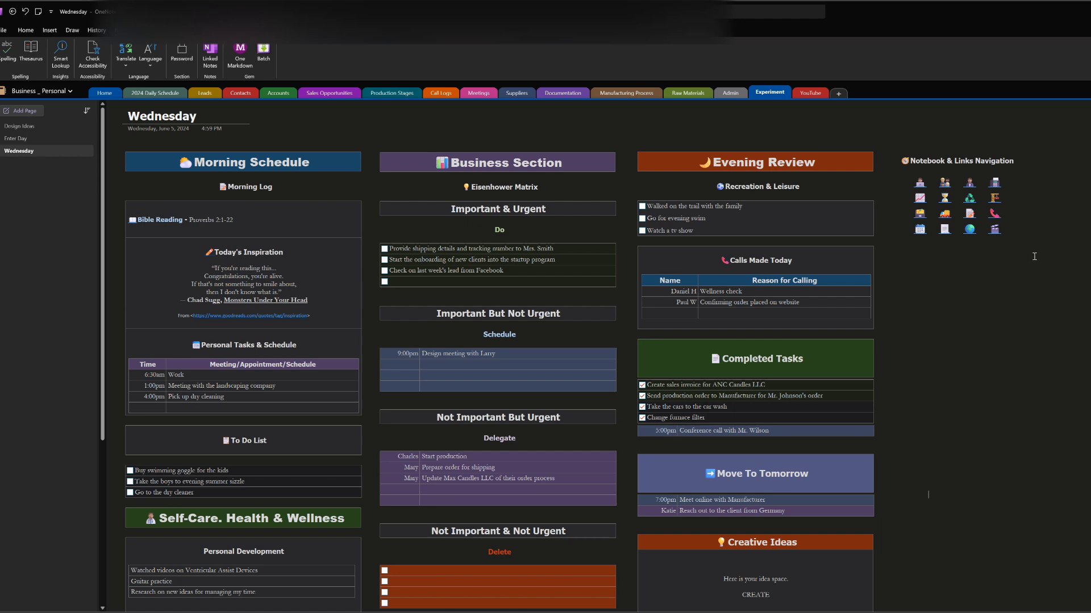
Compare the Notebook & Links Navigation icons on the 2024 Daily Schedule's Sunday page, and return to the Experiment section.
{"action": "left_click", "coordinate": [154, 92]}
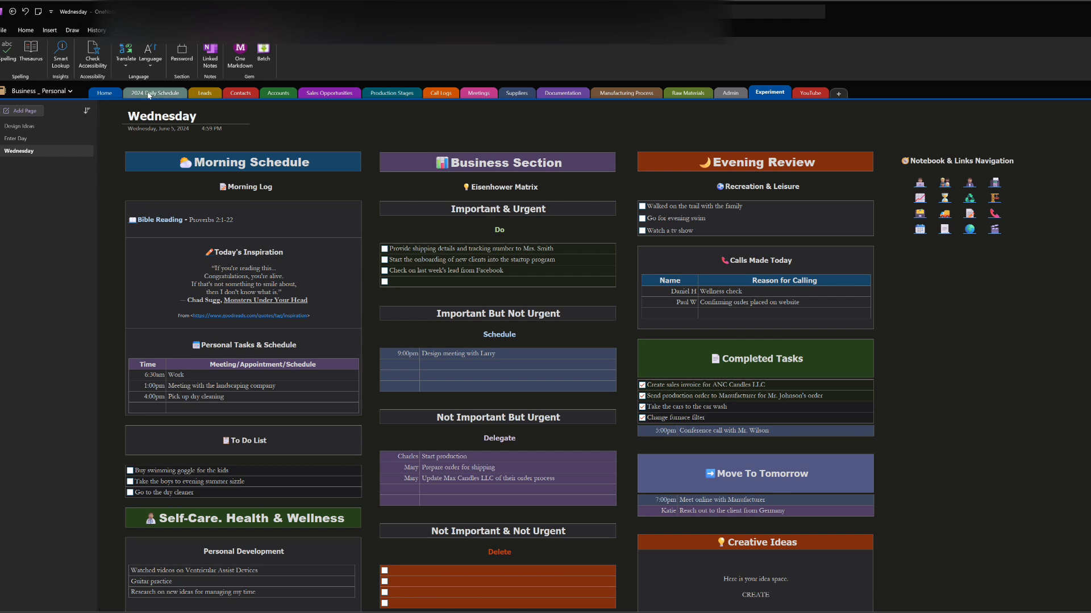
{"action": "scroll", "coordinate": [454, 144], "scroll_direction": "up", "scroll_amount": 5}
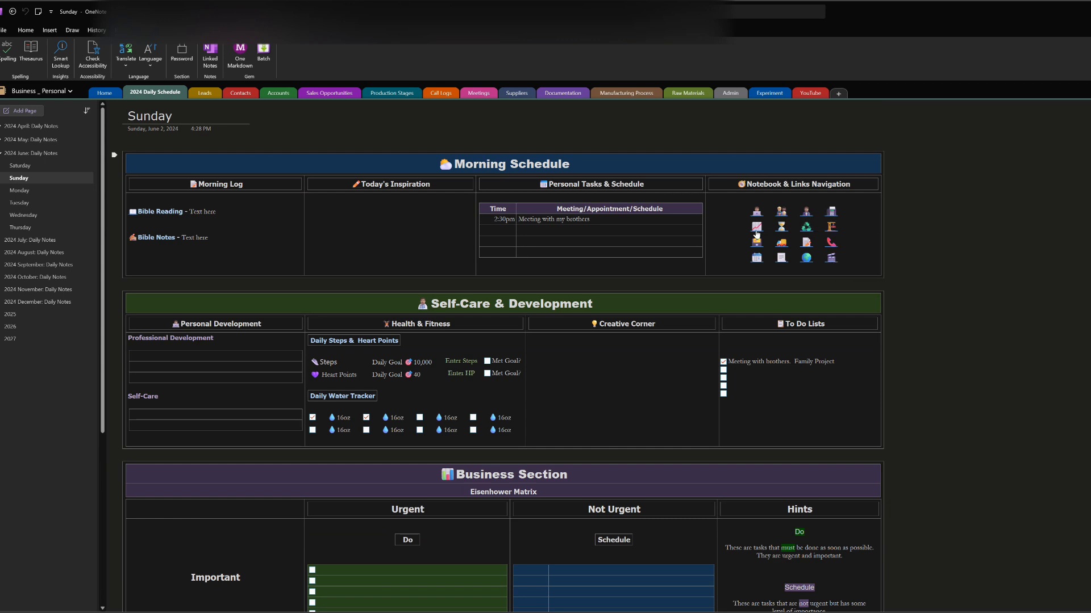
{"action": "left_click", "coordinate": [769, 94]}
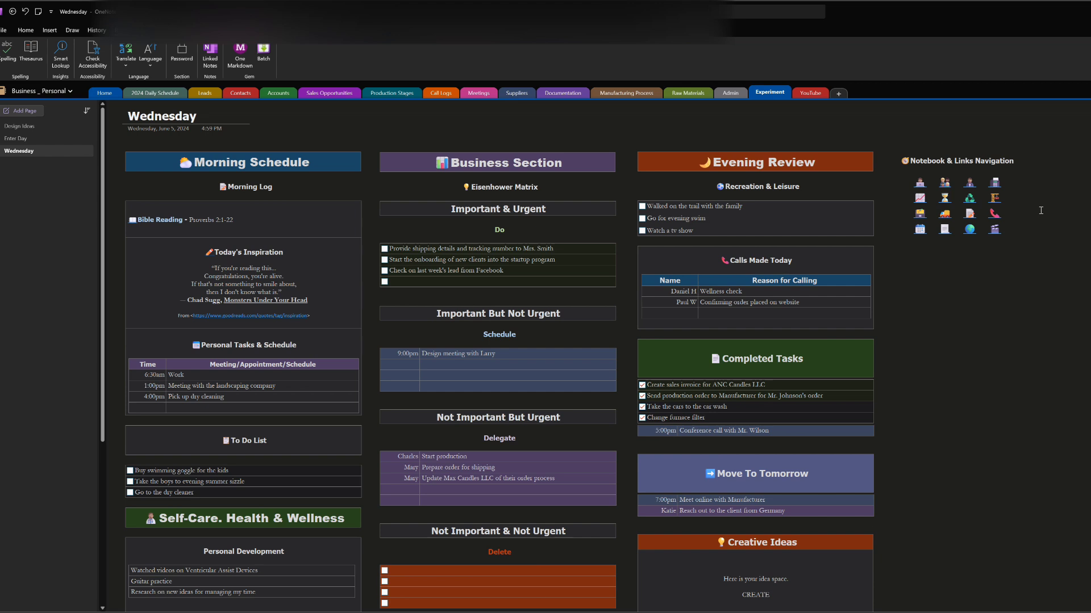
Open the owner's Admin page from the first navigation icon, return to Experiment, and point out the Notebook & Links Navigation block.
{"action": "left_click", "coordinate": [921, 188]}
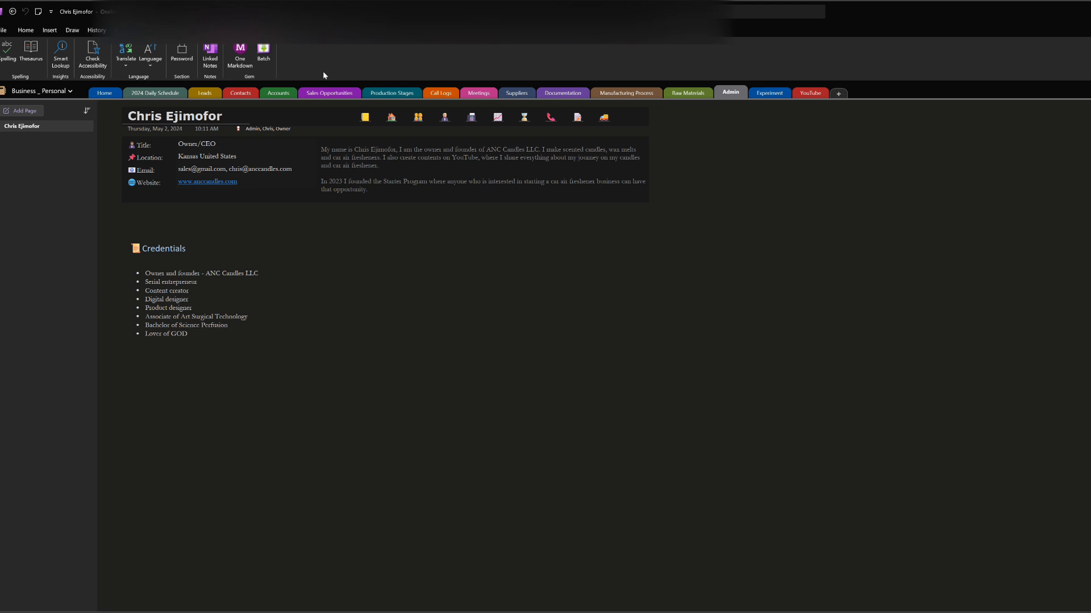
{"action": "left_click", "coordinate": [770, 92]}
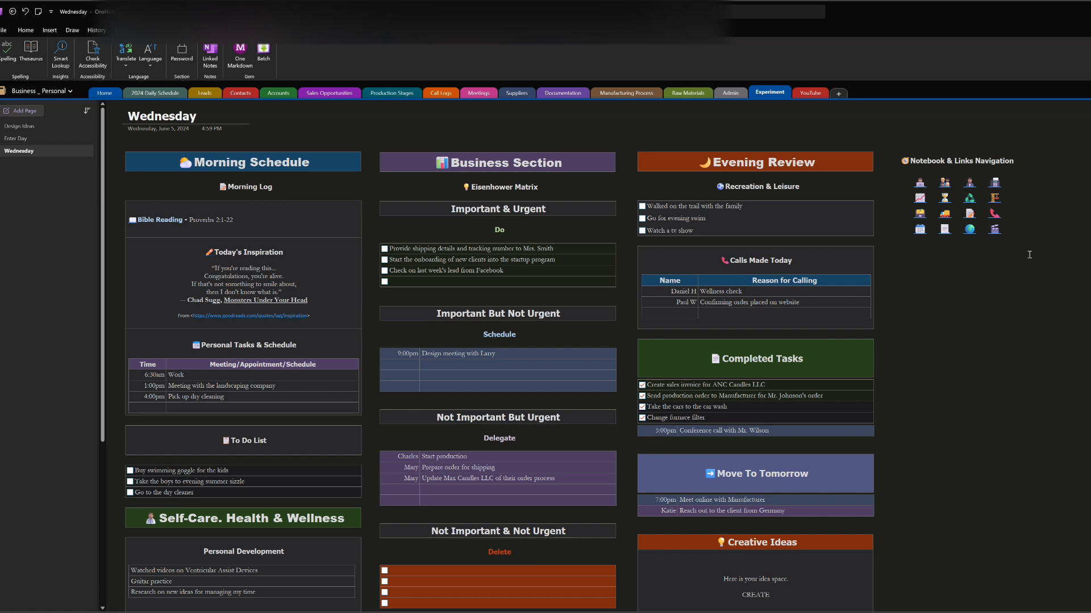
{"action": "left_click_drag", "start_coordinate": [1028, 259], "coordinate": [898, 172]}
{"action": "left_click", "coordinate": [999, 282]}
Move the 5:00pm conference call back to Schedule, and try the swimming goggle task in Completed Tasks before returning it to the To Do List.
{"action": "left_click_drag", "start_coordinate": [117, 469], "coordinate": [655, 431]}
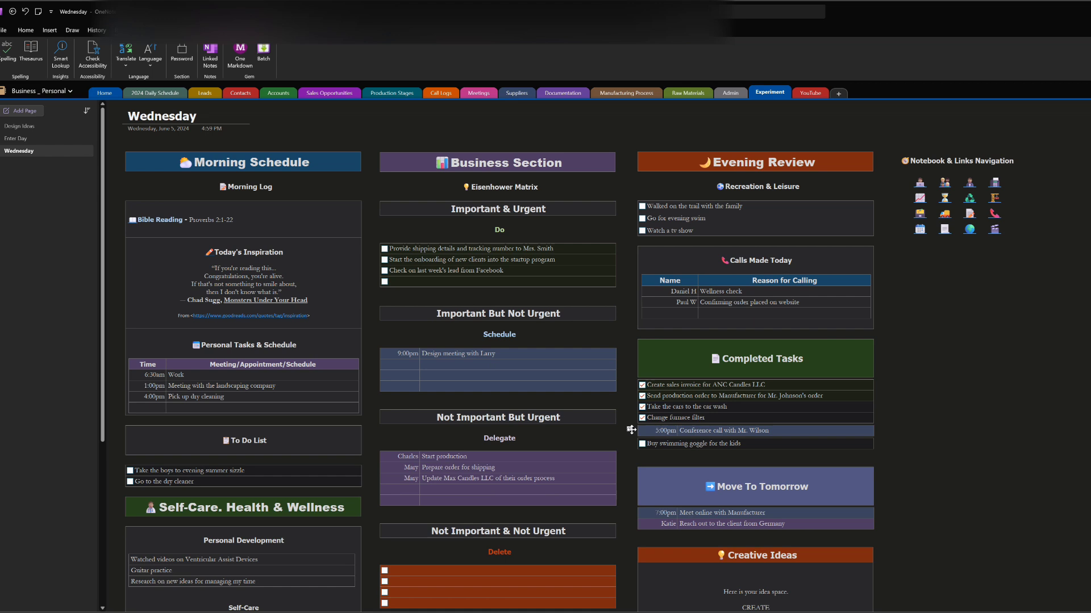
{"action": "left_click_drag", "start_coordinate": [631, 430], "coordinate": [426, 391]}
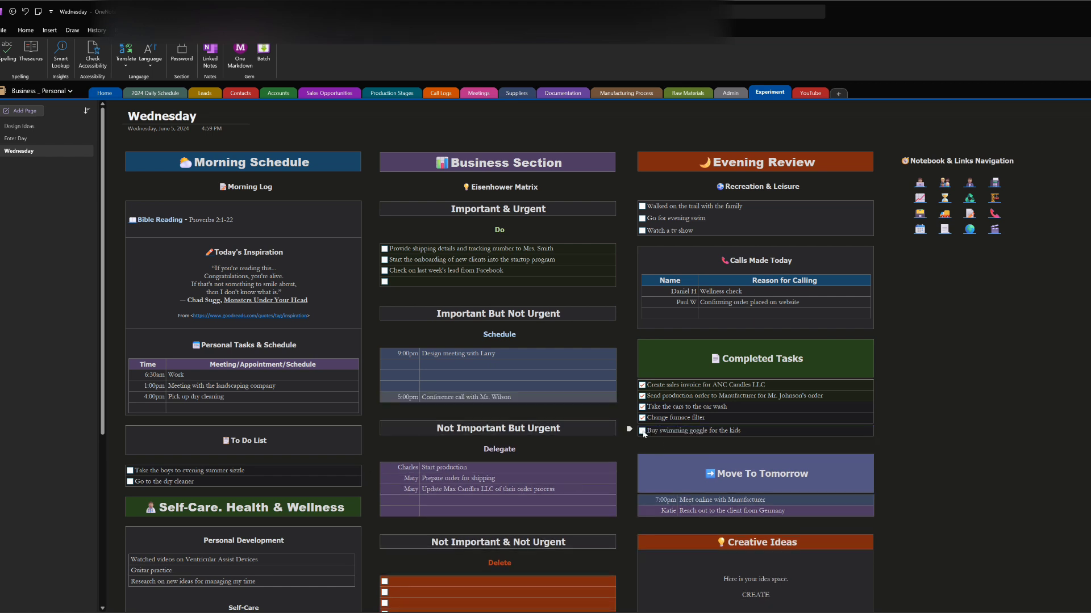
{"action": "left_click_drag", "start_coordinate": [628, 429], "coordinate": [625, 435]}
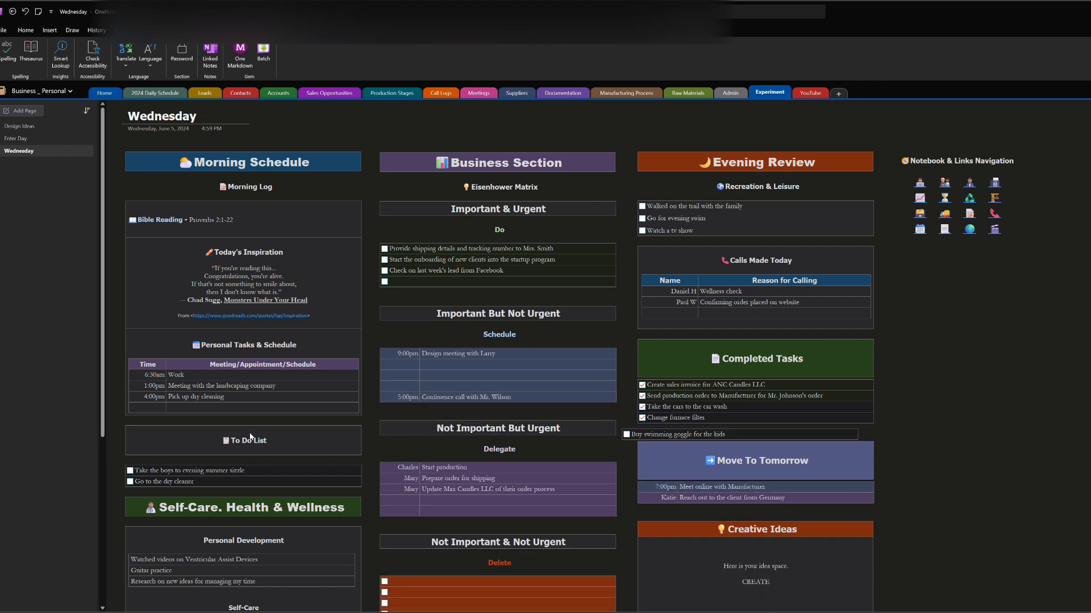
{"action": "left_click_drag", "start_coordinate": [250, 438], "coordinate": [193, 480]}
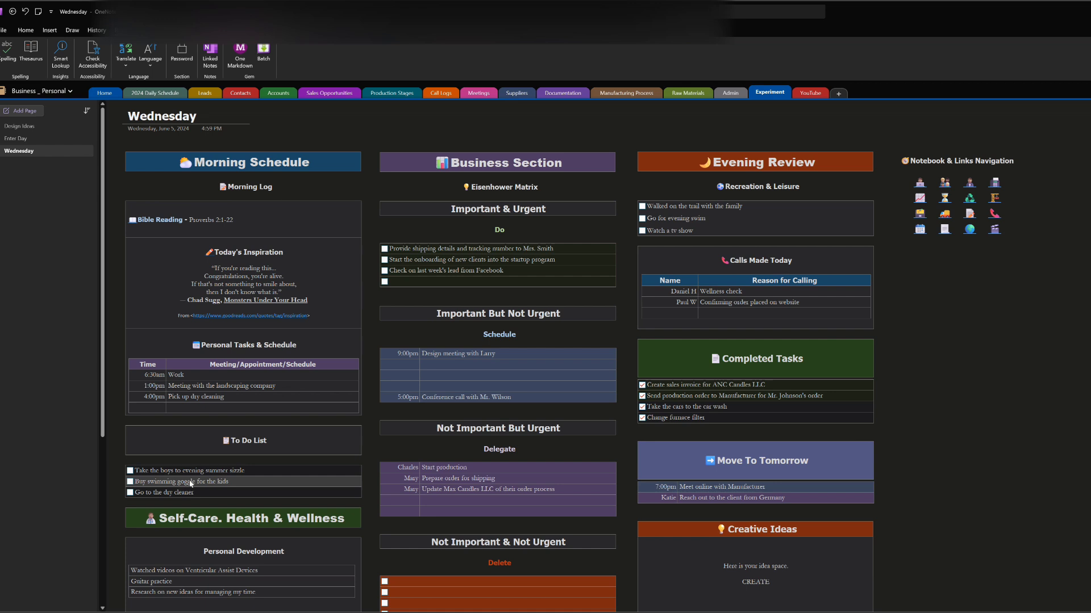
{"action": "left_click", "coordinate": [1002, 372]}
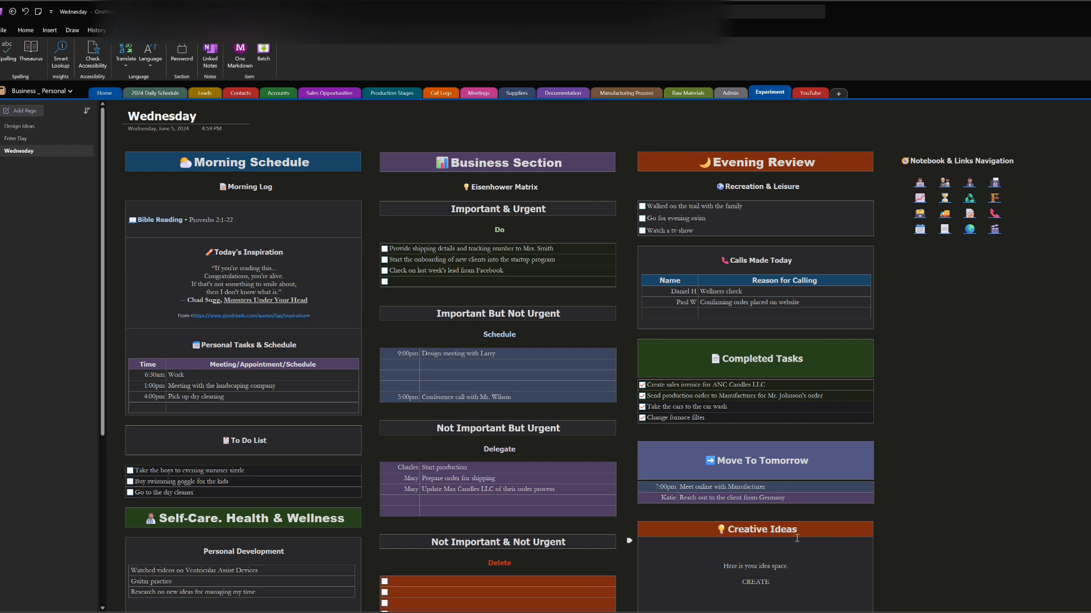
Review the older Sunday layout in 2024 Daily Schedule from Morning Schedule down to Evening Review.
{"action": "left_click", "coordinate": [165, 95]}
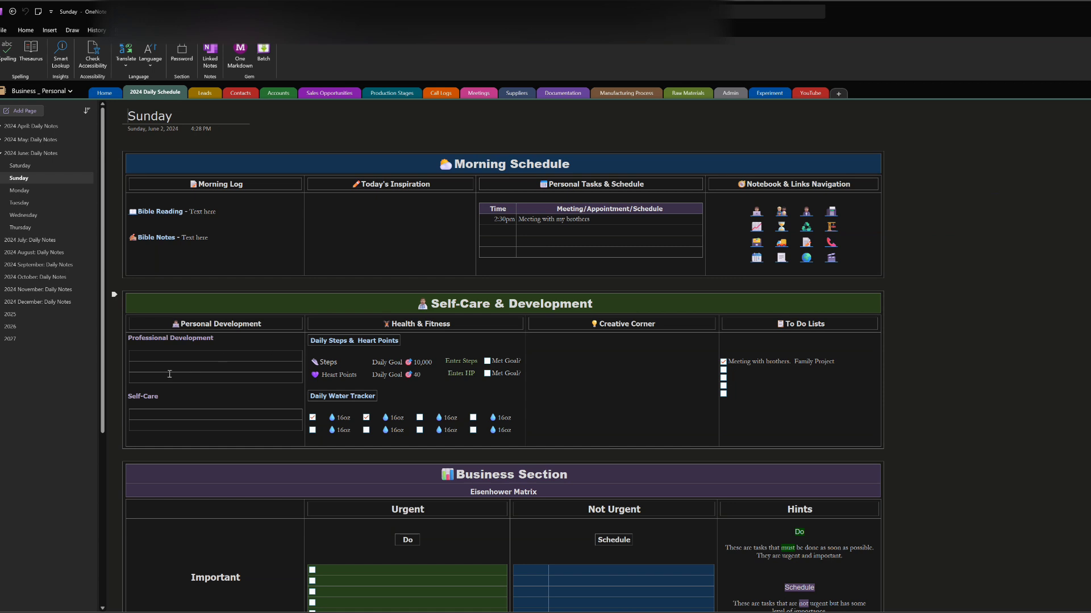
{"action": "left_click", "coordinate": [130, 356]}
{"action": "scroll", "coordinate": [724, 408], "scroll_direction": "down", "scroll_amount": 5}
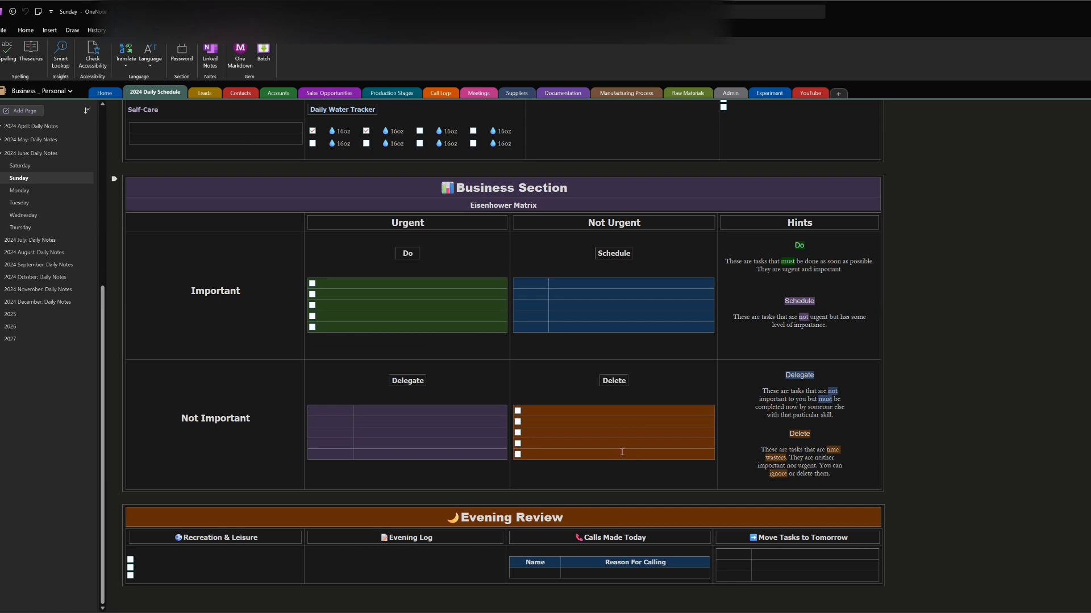
{"action": "scroll", "coordinate": [742, 319], "scroll_direction": "up", "scroll_amount": 5}
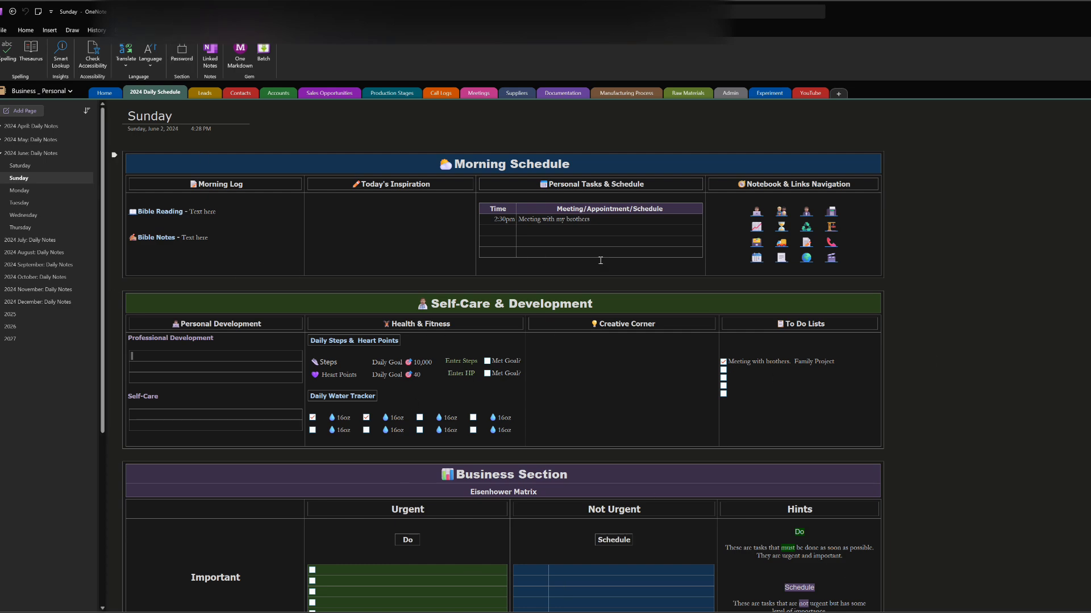
{"action": "scroll", "coordinate": [600, 261], "scroll_direction": "down", "scroll_amount": 1}
{"action": "scroll", "coordinate": [600, 261], "scroll_direction": "up", "scroll_amount": 1}
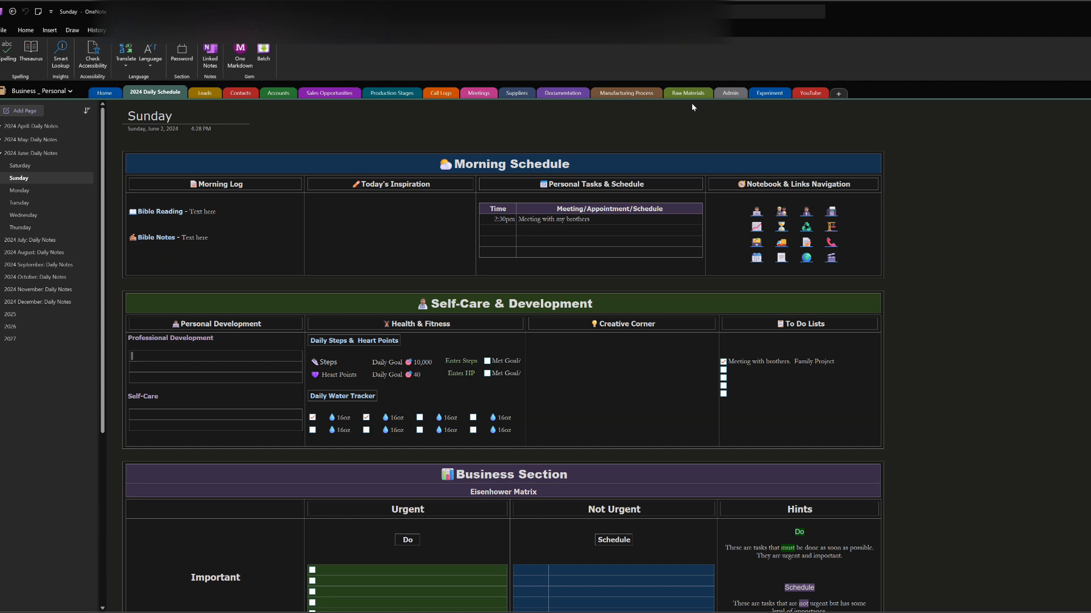
Return to the Experiment section's Wednesday page and move the shipping details and tracking number task to Completed Tasks, checked off.
{"action": "left_click", "coordinate": [758, 95]}
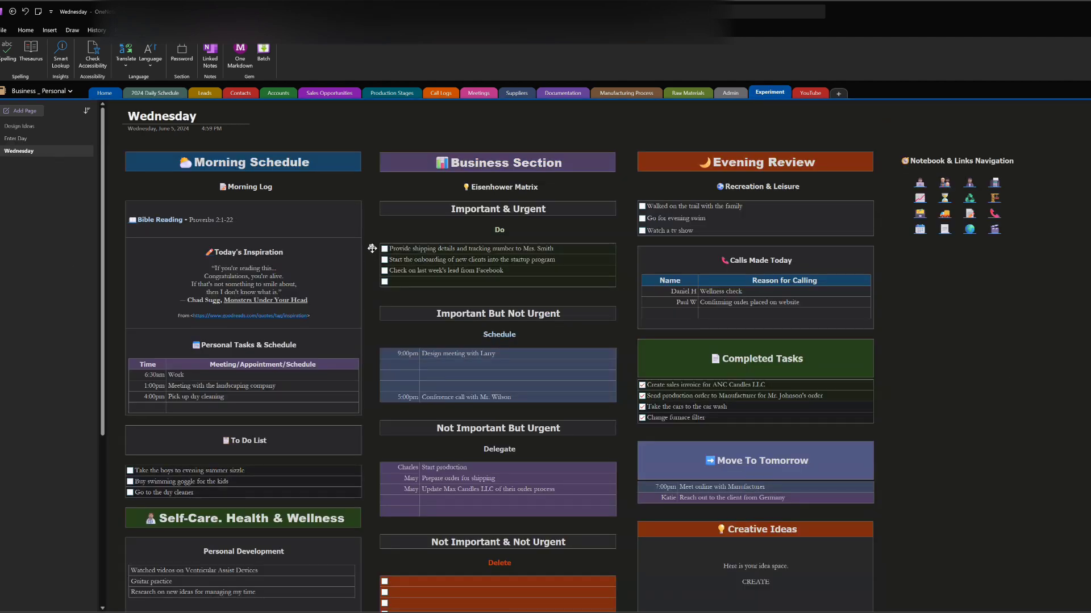
{"action": "left_click_drag", "start_coordinate": [372, 249], "coordinate": [682, 418]}
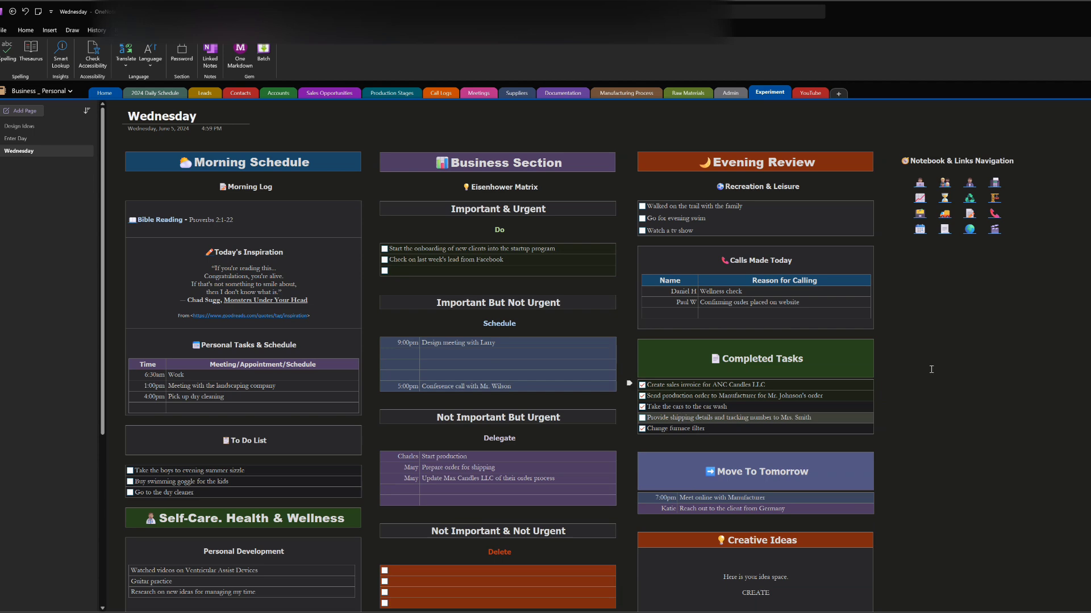
{"action": "left_click", "coordinate": [858, 408]}
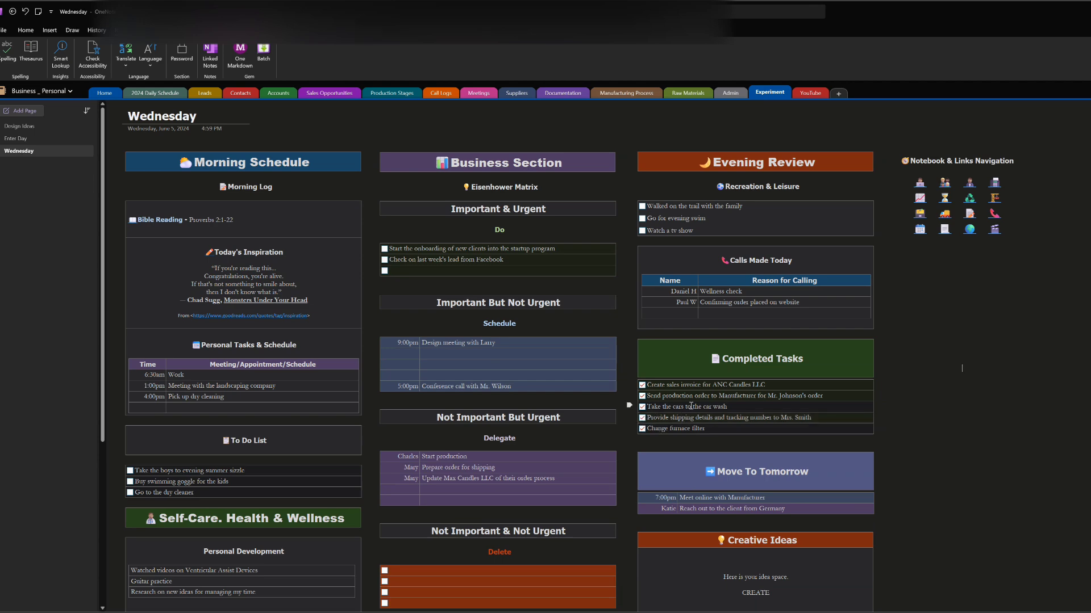
Try moving an empty Delete row into Completed Tasks, and put it back in the Delete list.
{"action": "scroll", "coordinate": [691, 407], "scroll_direction": "down", "scroll_amount": 3}
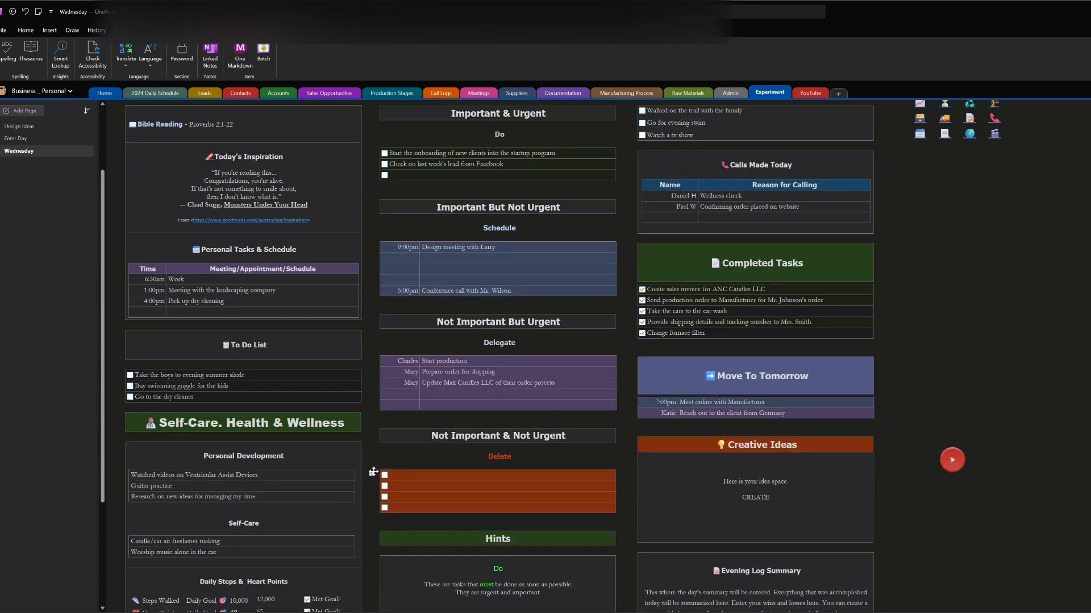
{"action": "left_click_drag", "start_coordinate": [374, 472], "coordinate": [644, 329]}
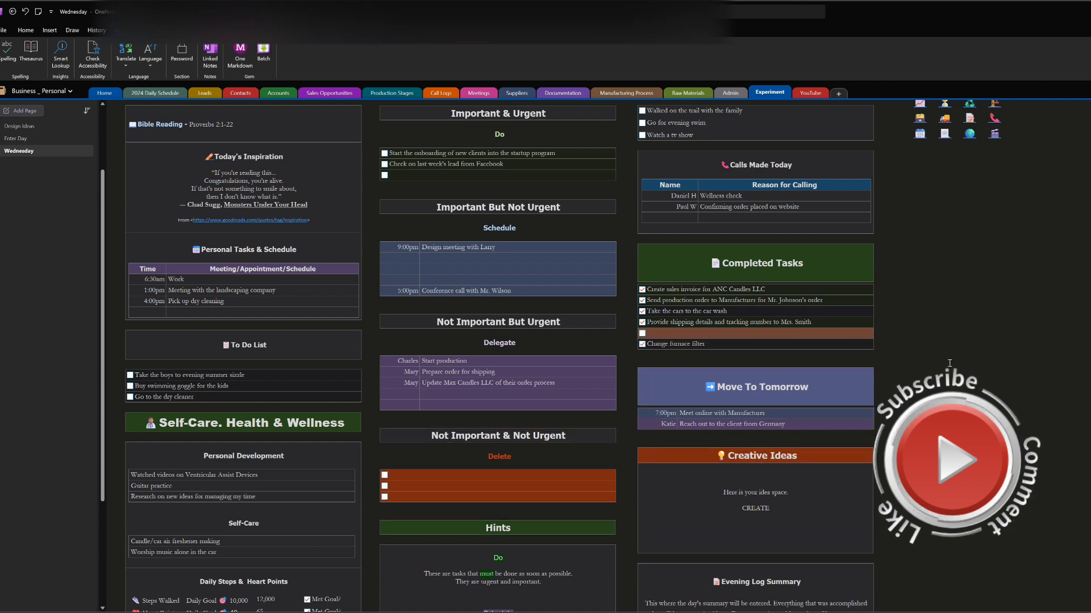
{"action": "left_click_drag", "start_coordinate": [626, 339], "coordinate": [411, 493]}
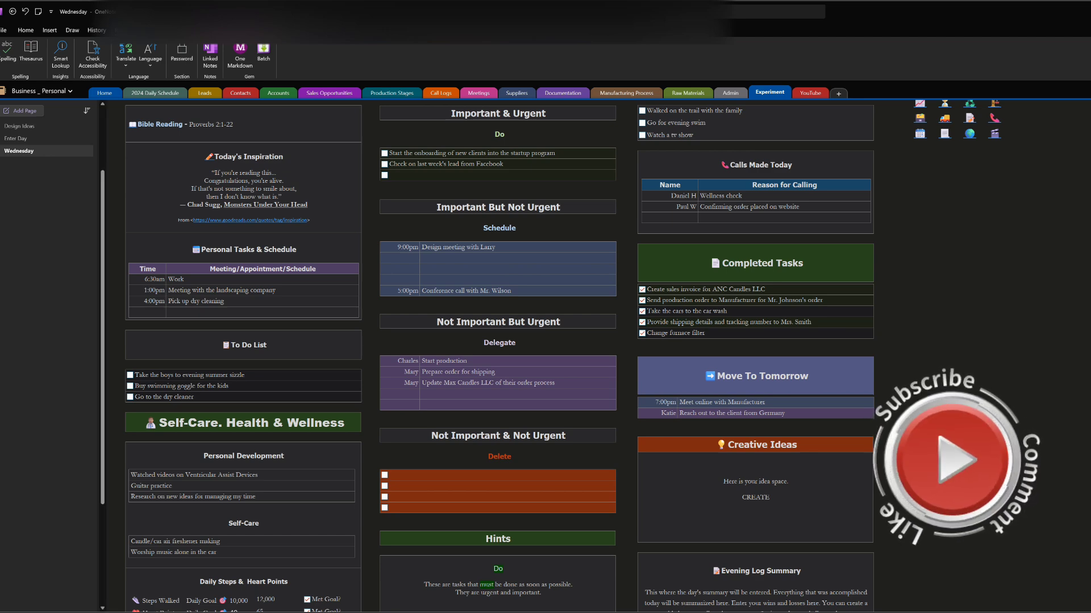
{"action": "scroll", "coordinate": [971, 432], "scroll_direction": "up", "scroll_amount": 3}
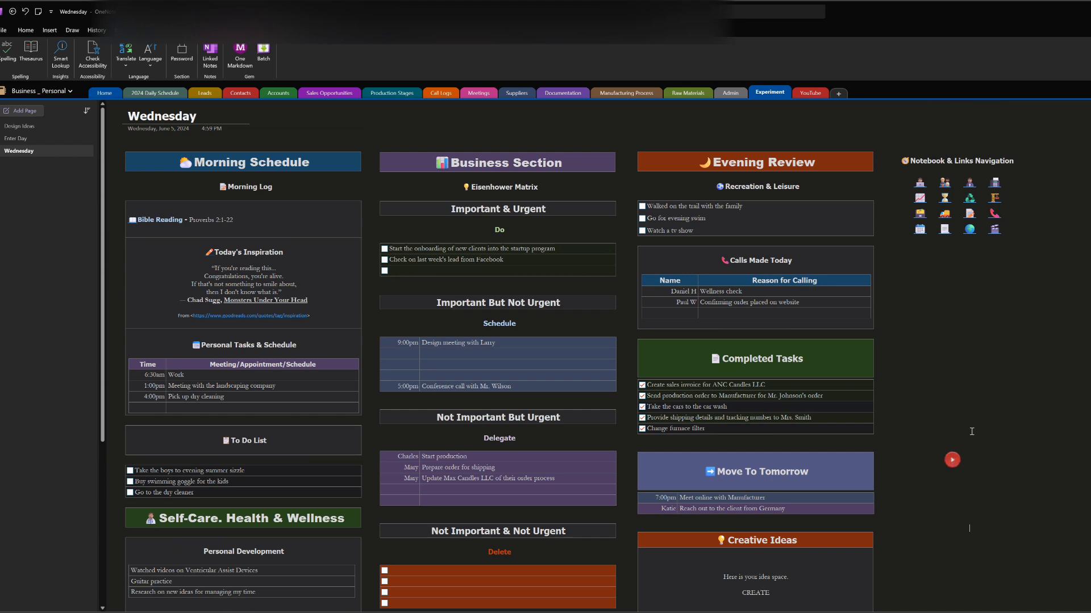